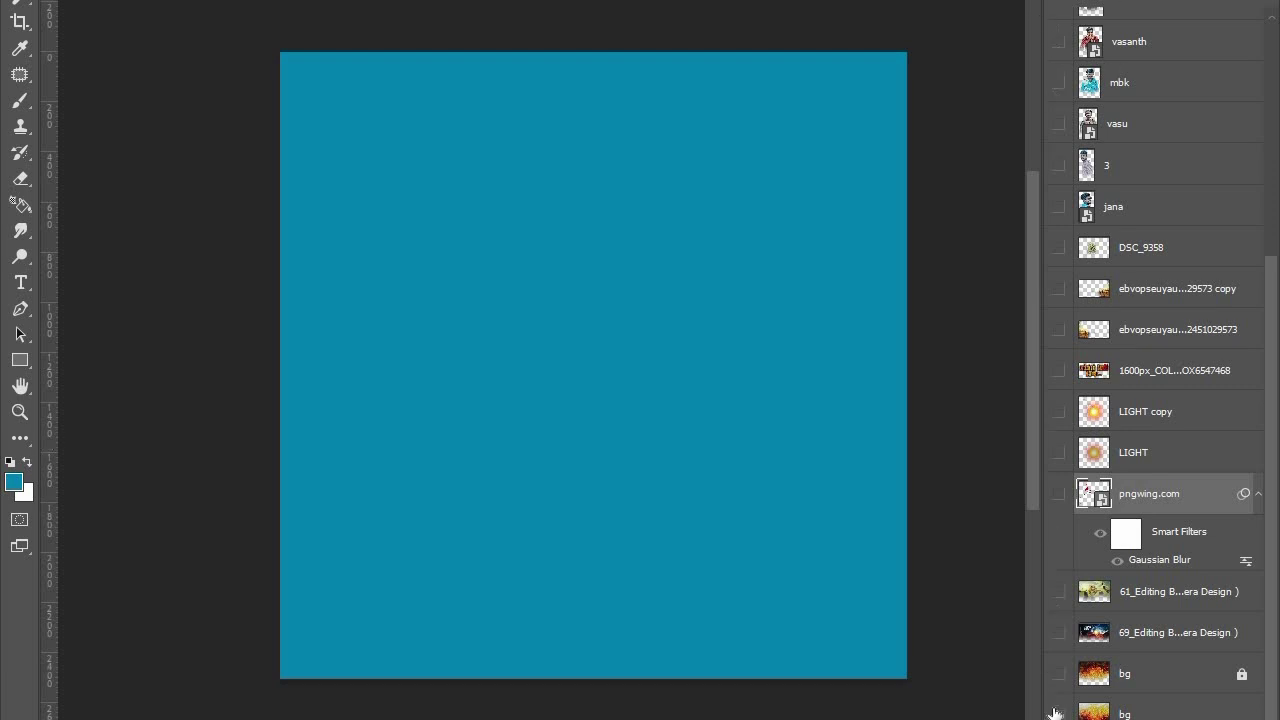
Show the fiery bg background layers and both blue-fire editing artwork layers
{"action": "left_click", "coordinate": [1058, 714]}
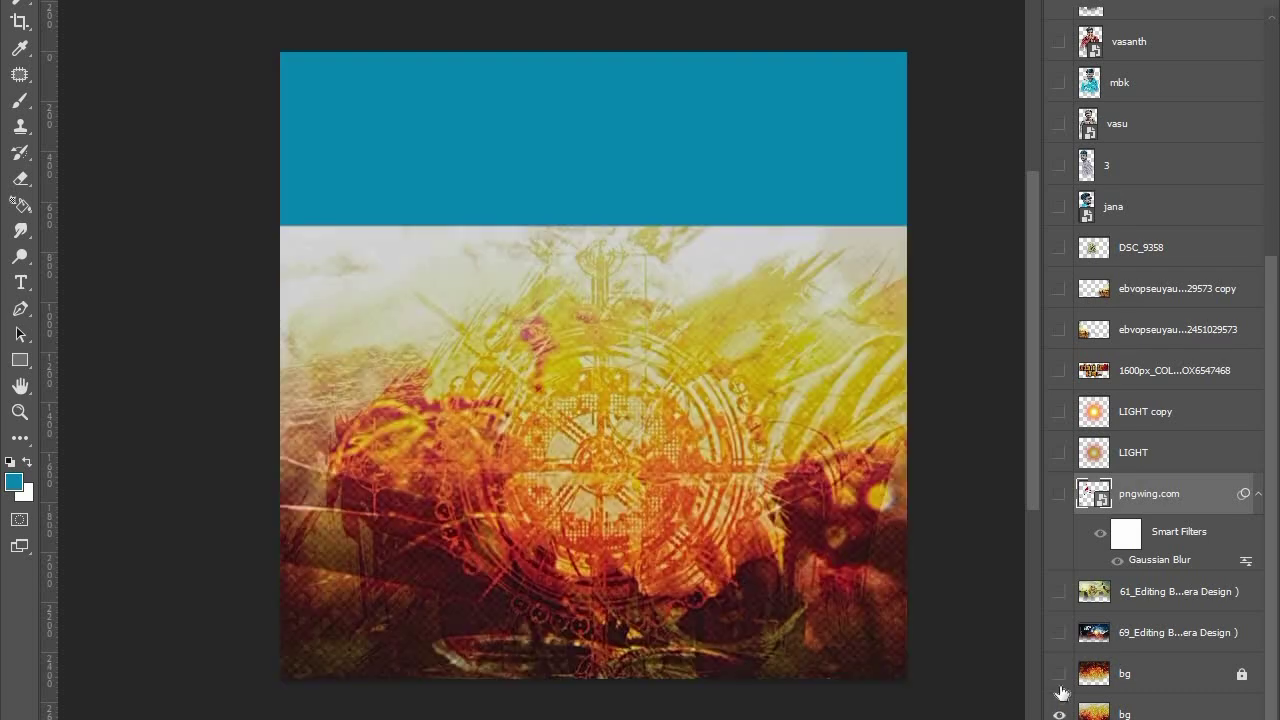
{"action": "left_click", "coordinate": [1059, 674]}
{"action": "left_click", "coordinate": [1061, 621]}
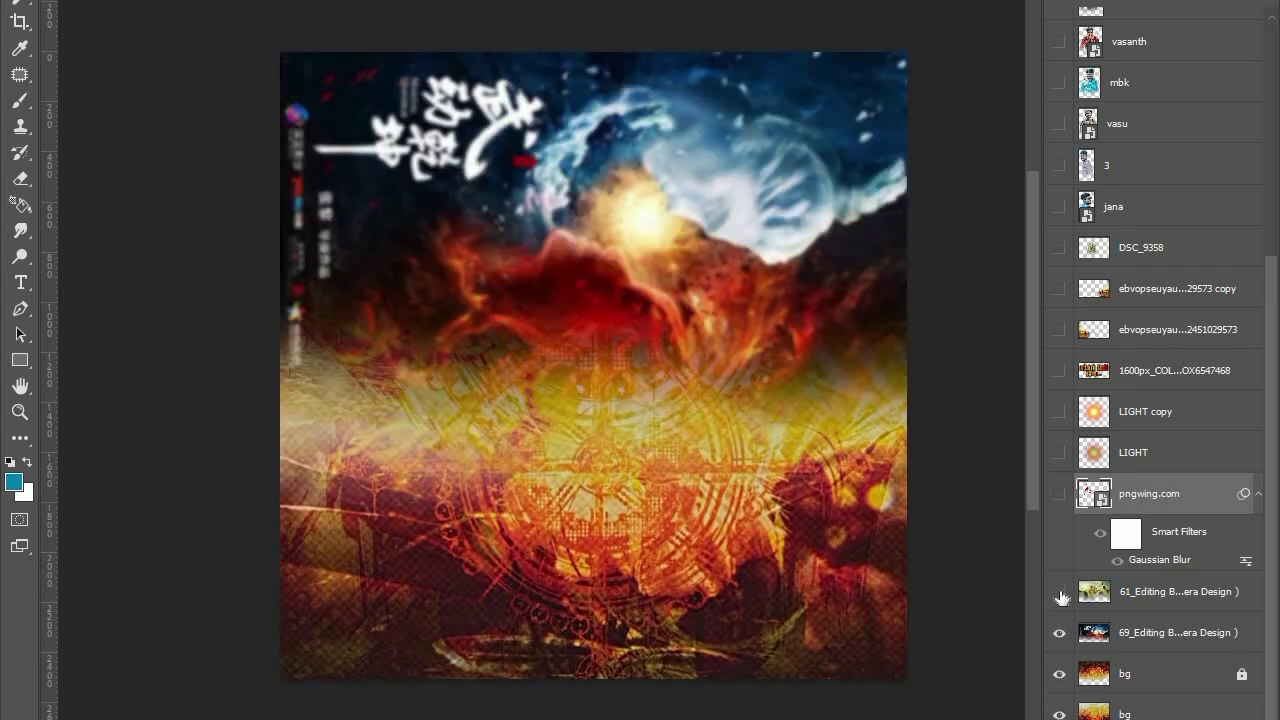
{"action": "left_click", "coordinate": [1059, 592]}
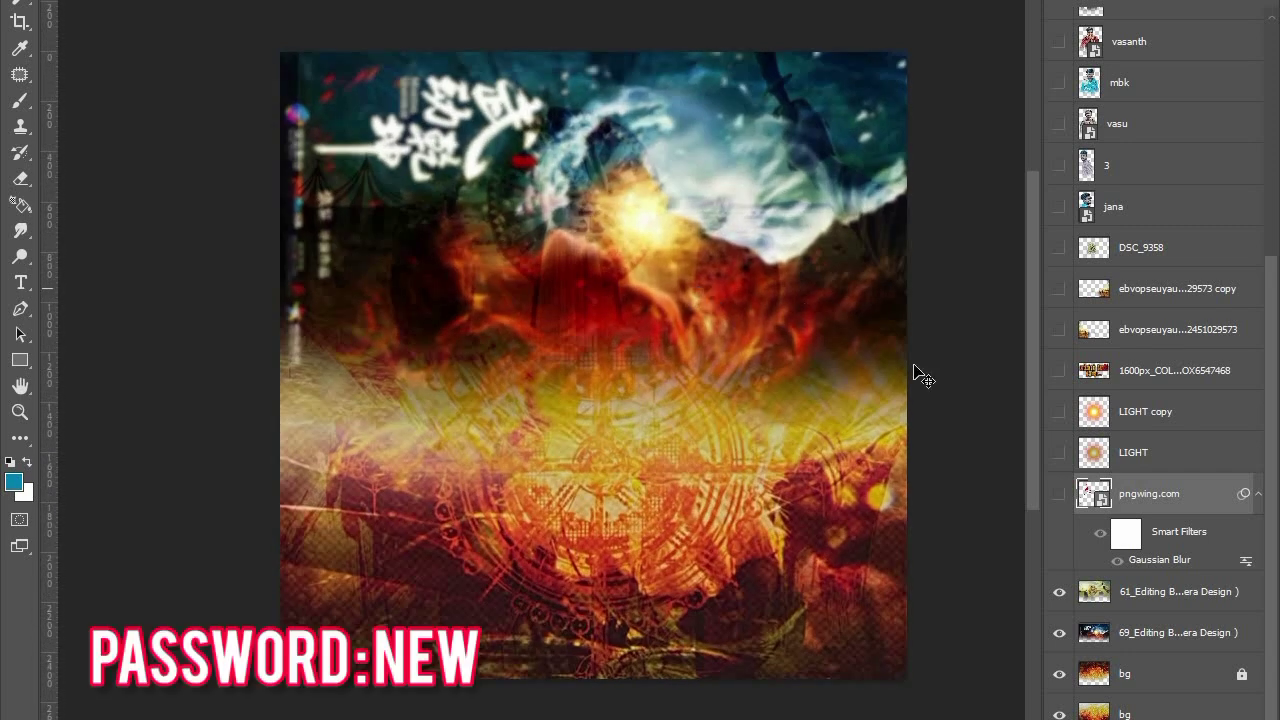
Add the red splatters, centre LIGHT glow, Tamil festival title, running children and goddess idol
{"action": "left_click", "coordinate": [1059, 494]}
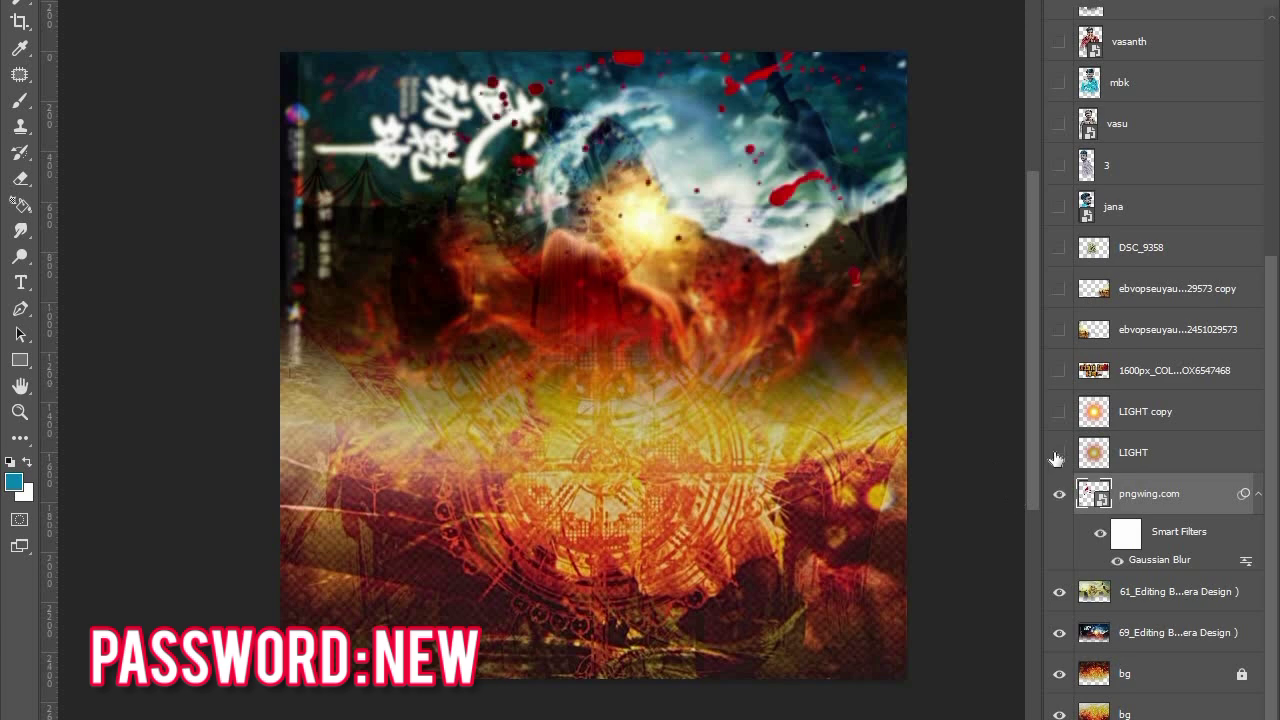
{"action": "left_click", "coordinate": [1059, 452]}
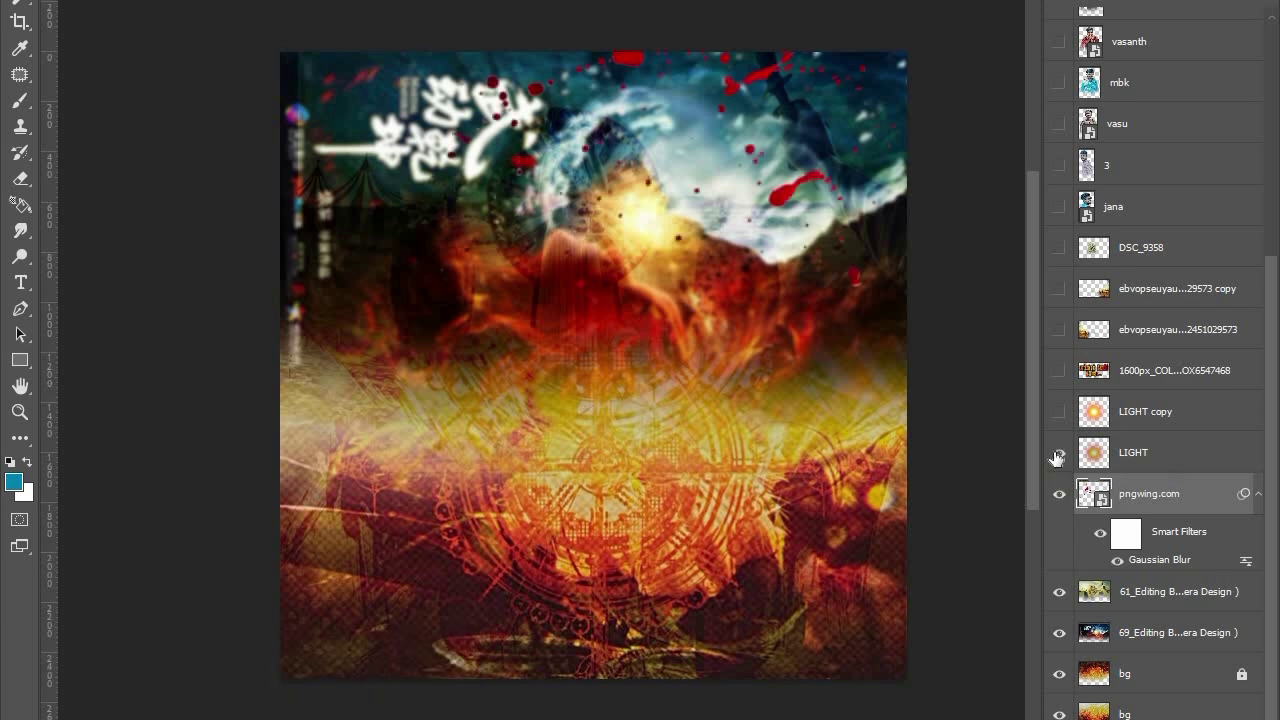
{"action": "left_click", "coordinate": [1060, 371]}
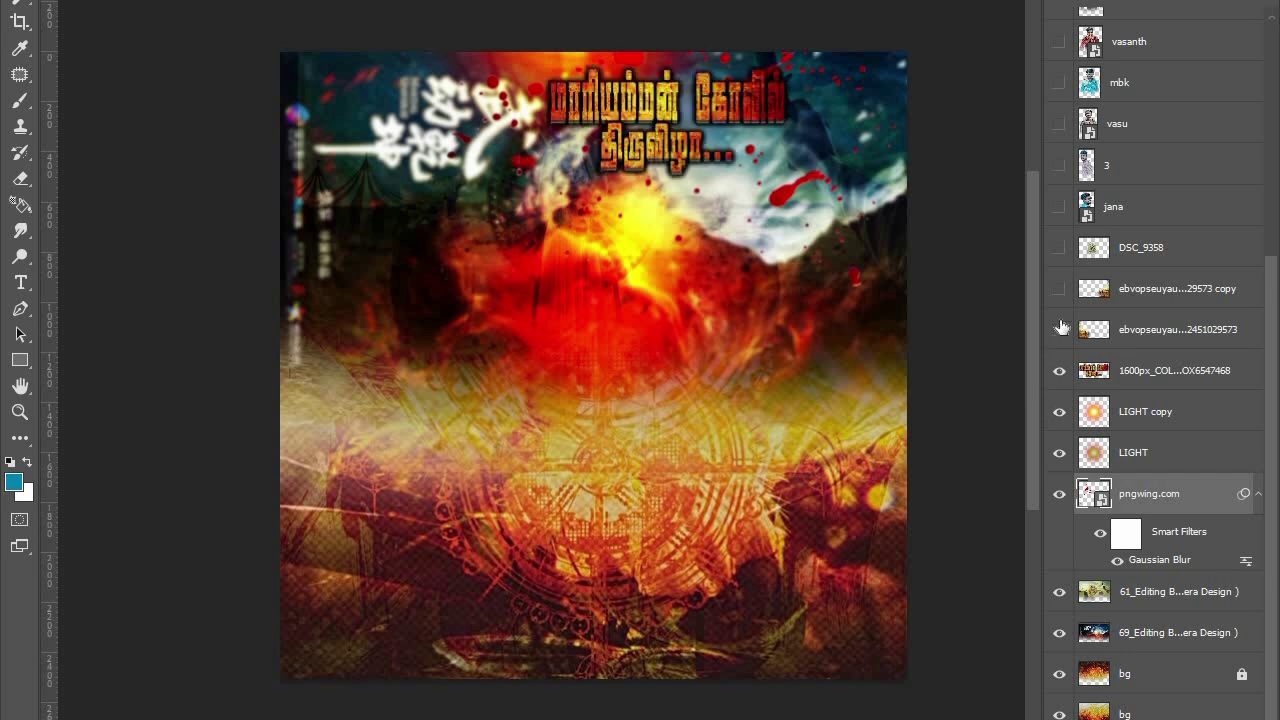
{"action": "left_click", "coordinate": [1060, 329]}
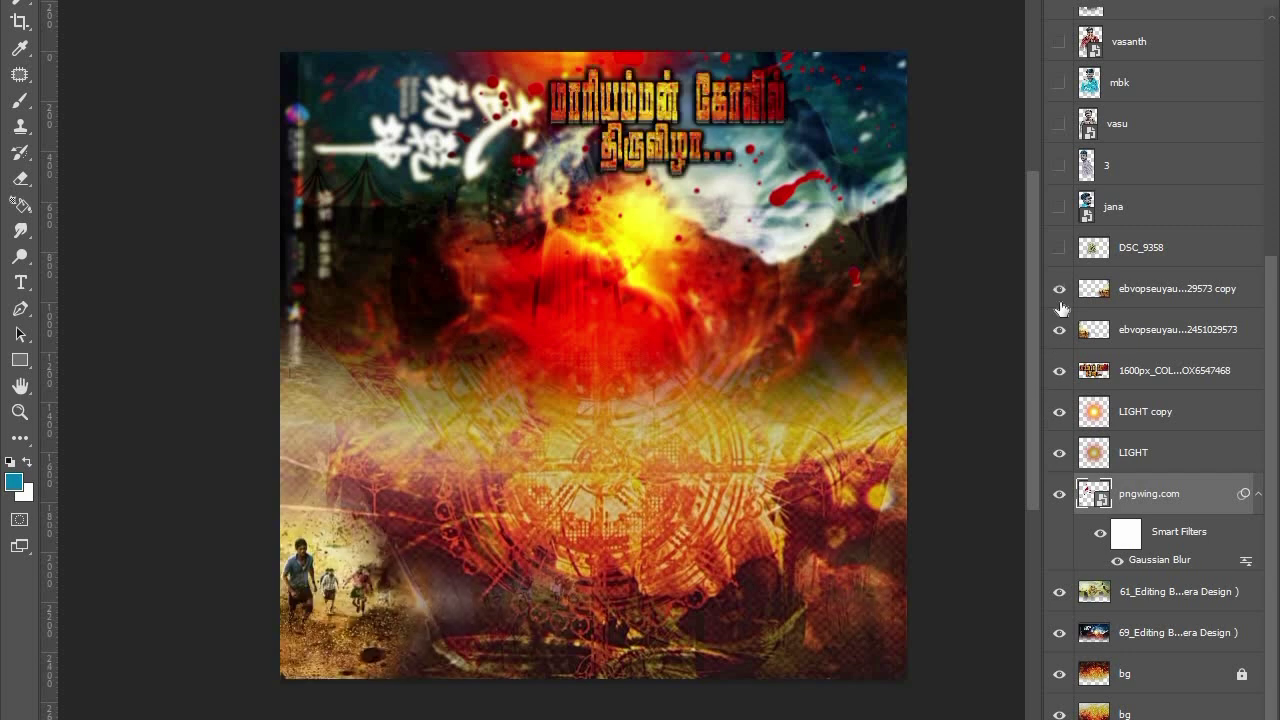
{"action": "scroll", "coordinate": [1057, 257], "scroll_direction": "up", "scroll_amount": 1}
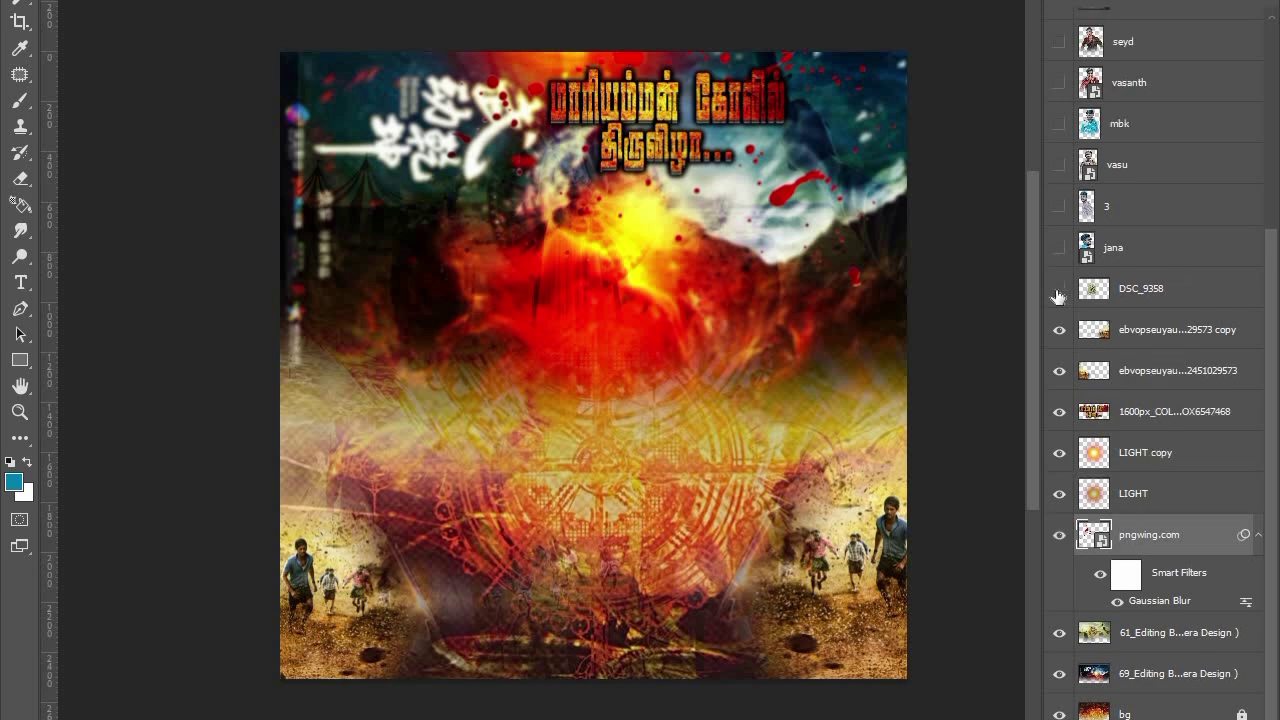
{"action": "left_click", "coordinate": [1059, 289]}
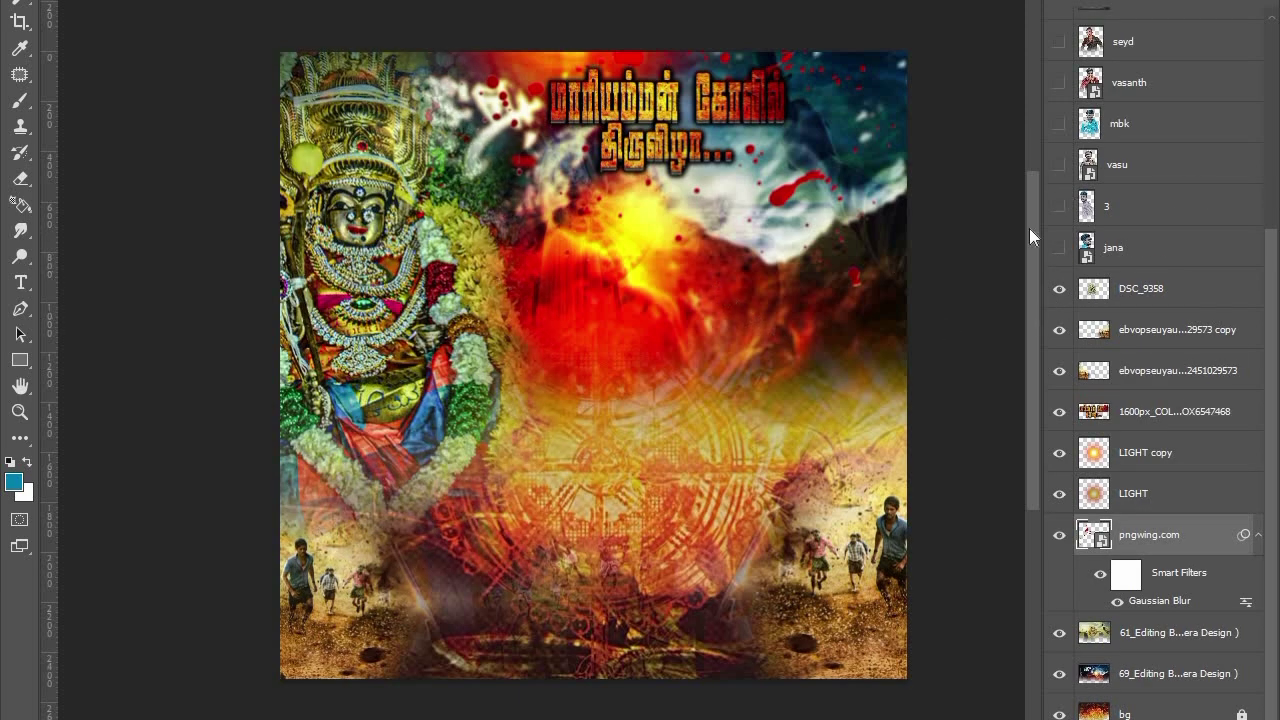
Show the six young men's portrait layers, from the blue-shirt boy to the foreground man
{"action": "left_click", "coordinate": [1058, 248]}
{"action": "left_click", "coordinate": [1059, 206]}
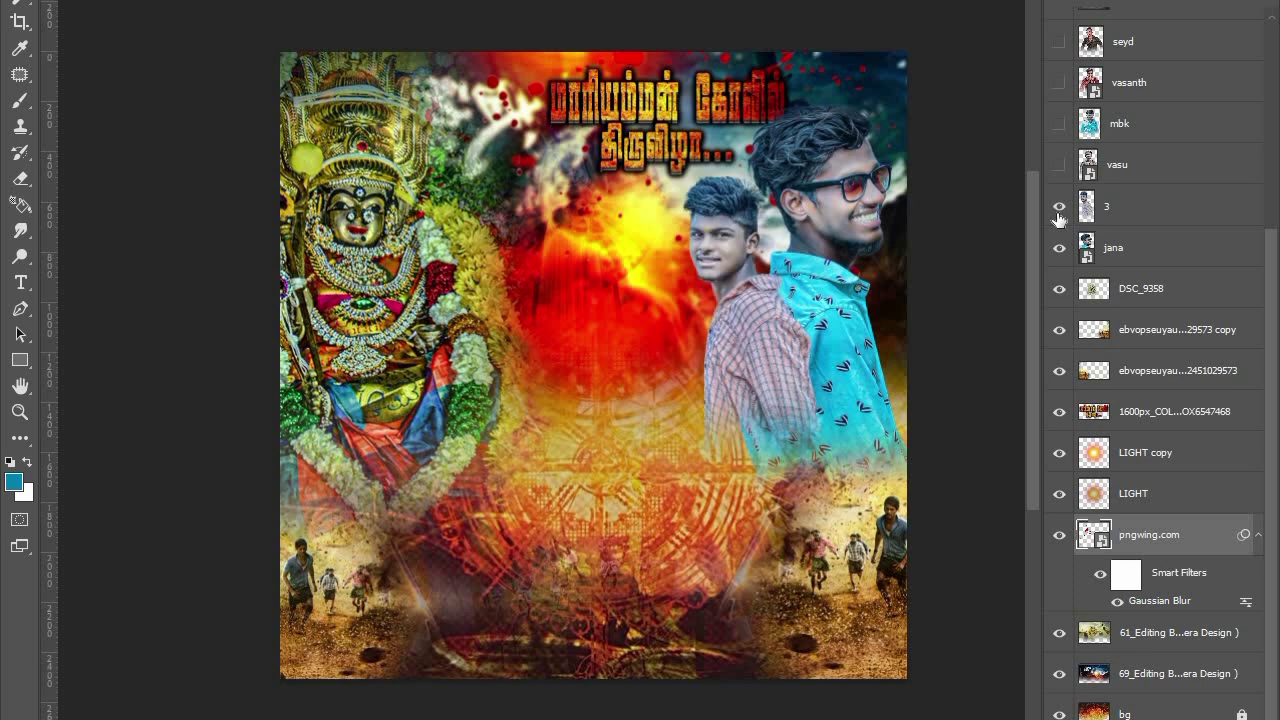
{"action": "left_click", "coordinate": [1059, 164]}
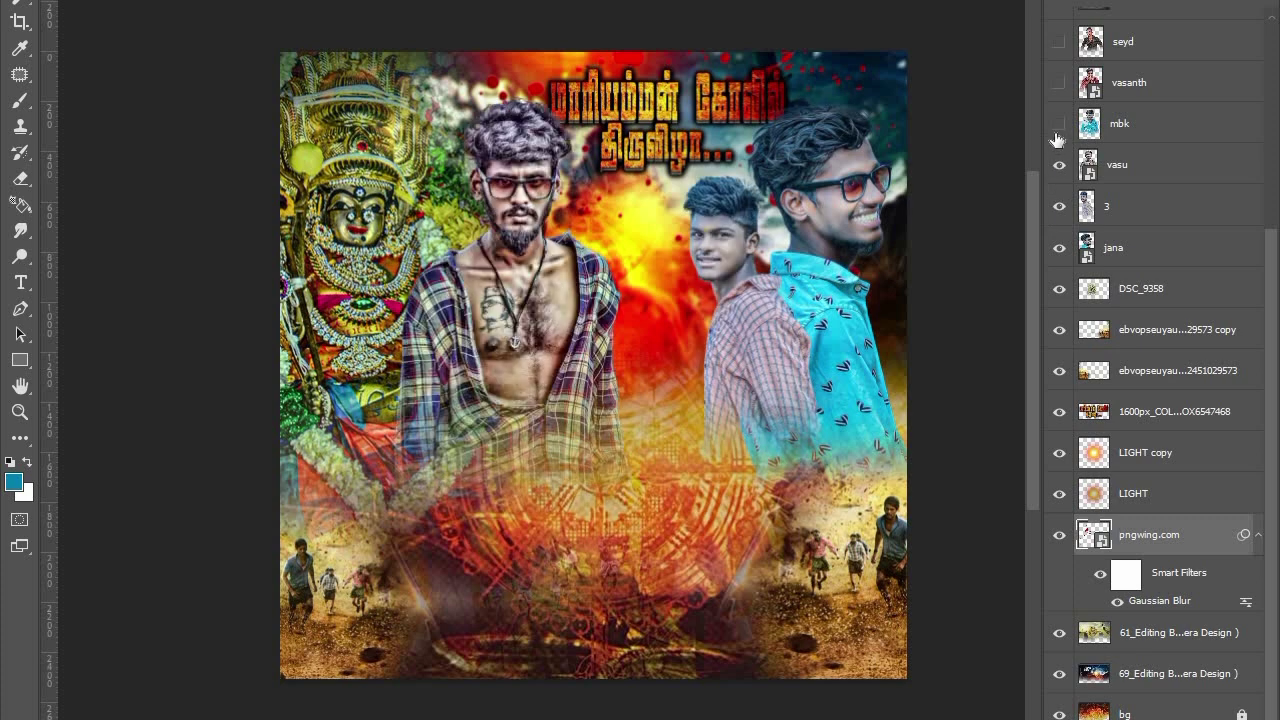
{"action": "left_click", "coordinate": [1059, 124]}
{"action": "left_click", "coordinate": [1058, 83]}
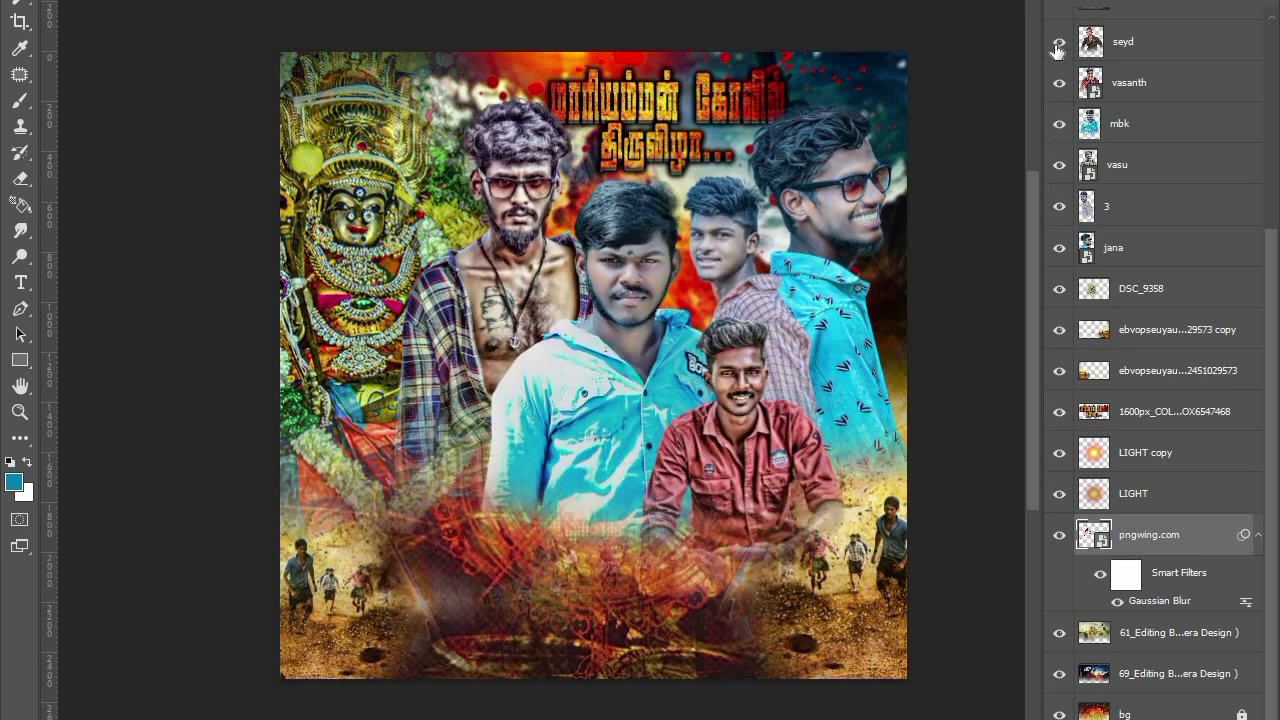
{"action": "left_click", "coordinate": [1058, 42]}
Darken the poster bottom, add LIGHT copy 3 and 4 glows, and show the சிவகங்கை title
{"action": "scroll", "coordinate": [1060, 150], "scroll_direction": "up", "scroll_amount": 5}
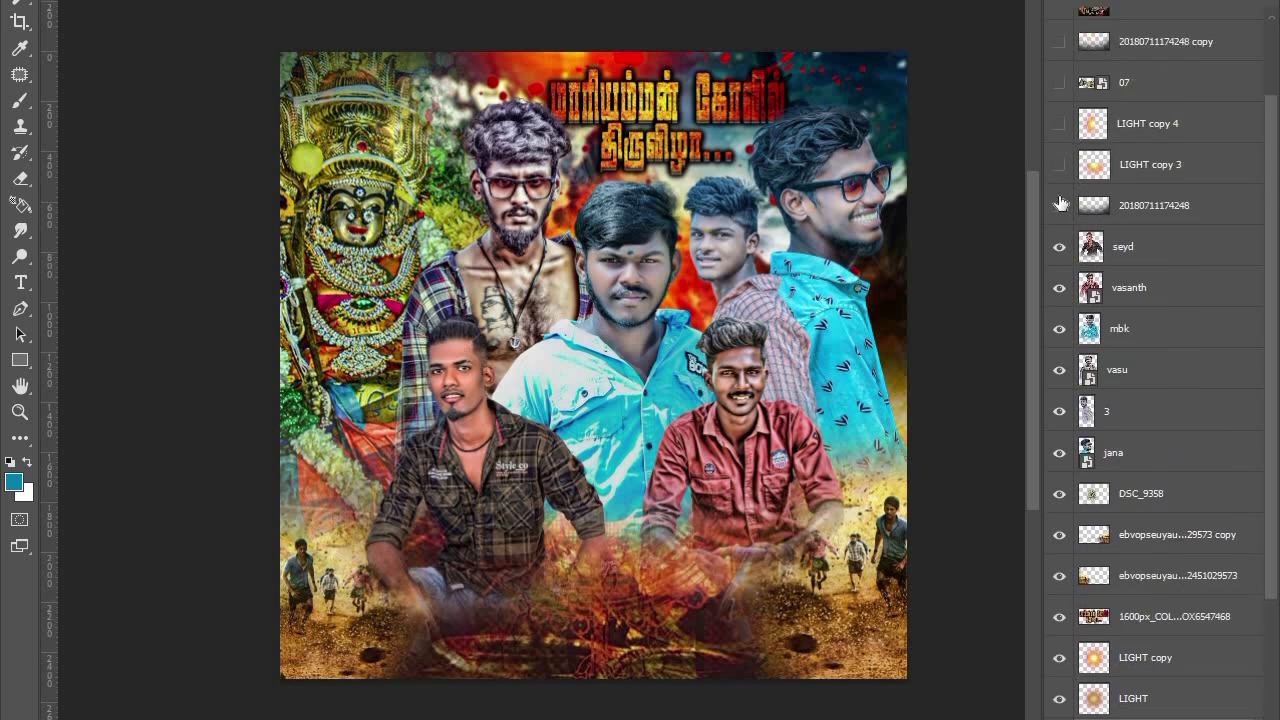
{"action": "left_click", "coordinate": [1059, 205]}
{"action": "scroll", "coordinate": [1060, 205], "scroll_direction": "up", "scroll_amount": 3}
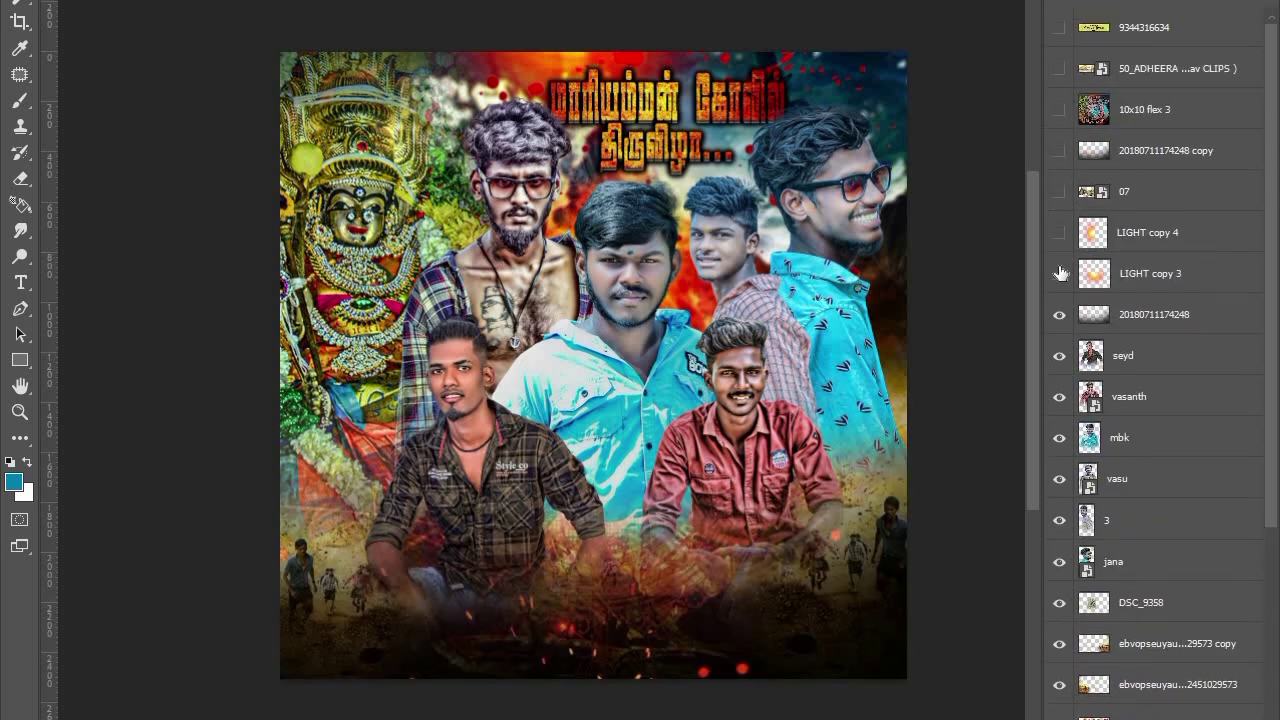
{"action": "left_click", "coordinate": [1059, 273]}
{"action": "left_click", "coordinate": [1059, 232]}
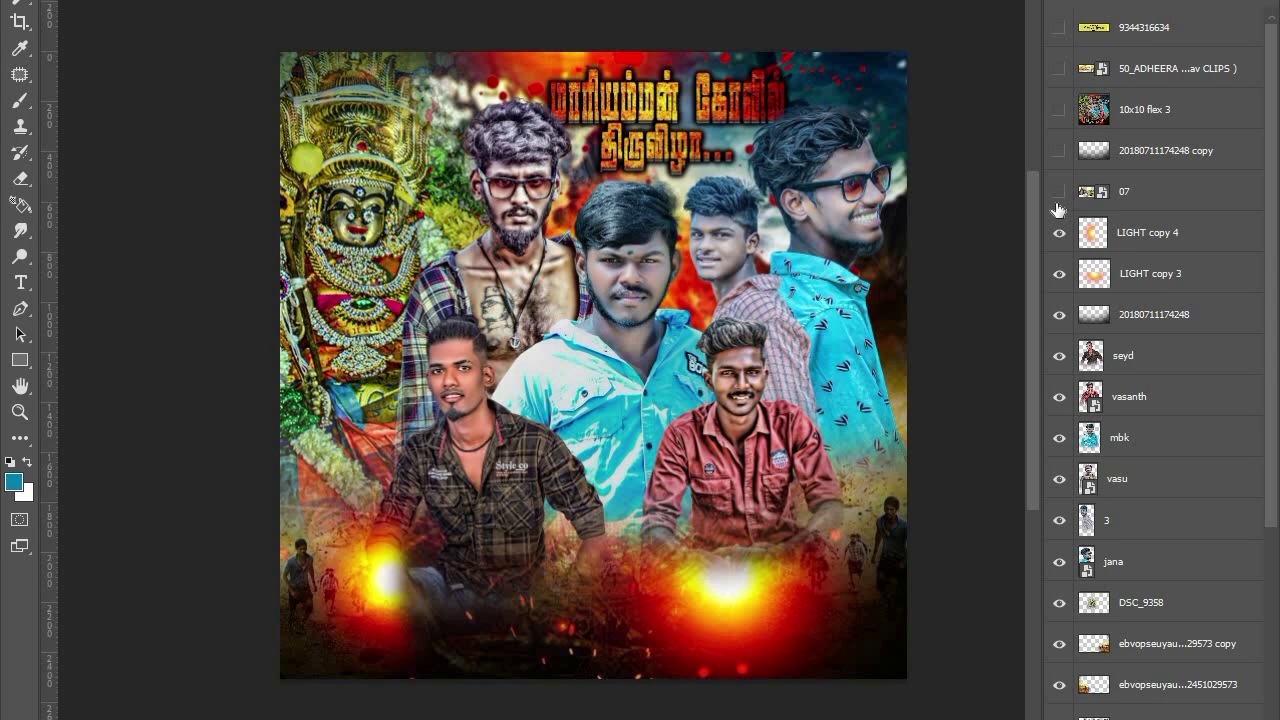
{"action": "left_click", "coordinate": [1059, 191]}
{"action": "left_click", "coordinate": [1059, 150]}
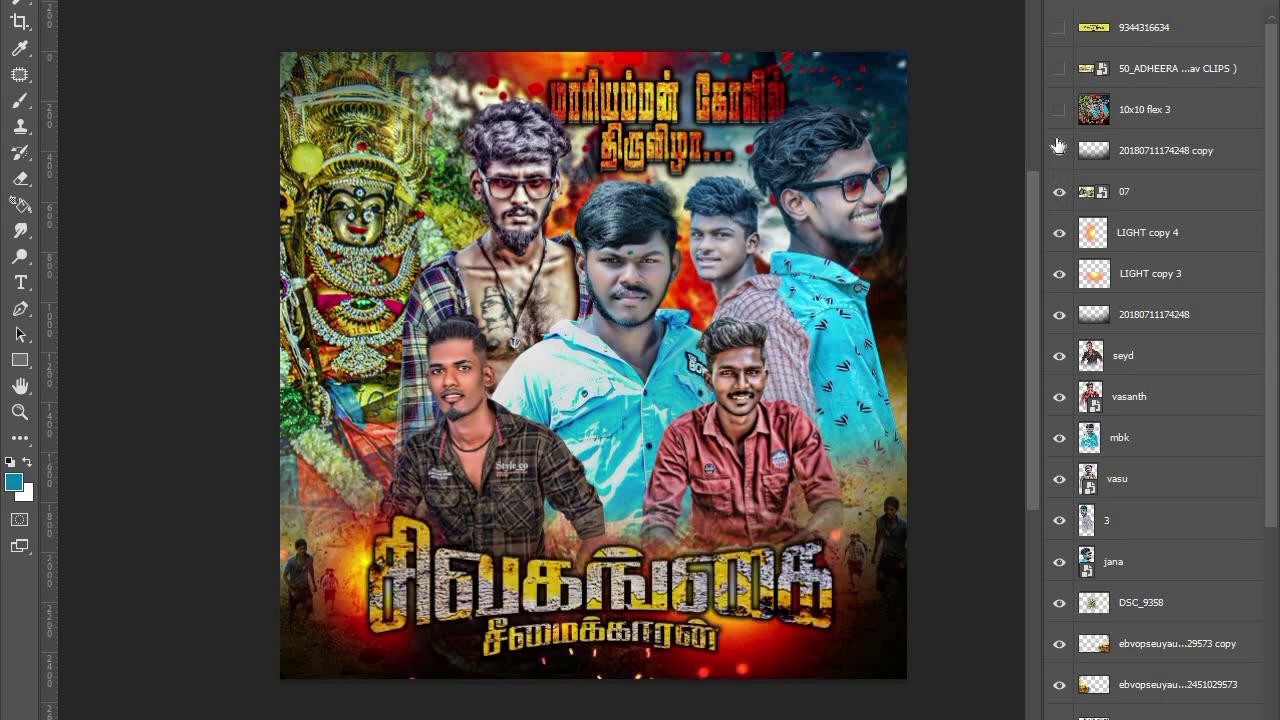
{"action": "left_click", "coordinate": [1059, 109]}
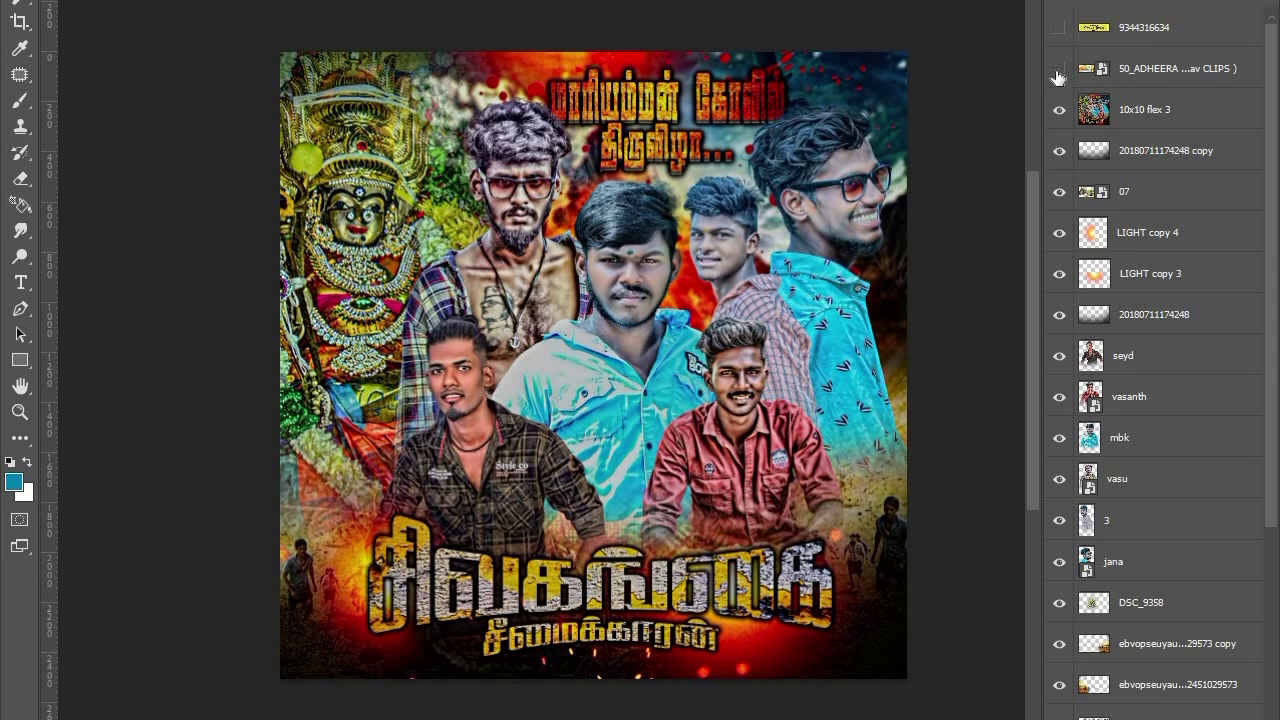
{"action": "left_click", "coordinate": [1059, 68]}
{"action": "scroll", "coordinate": [758, 340], "scroll_direction": "down", "scroll_amount": 1}
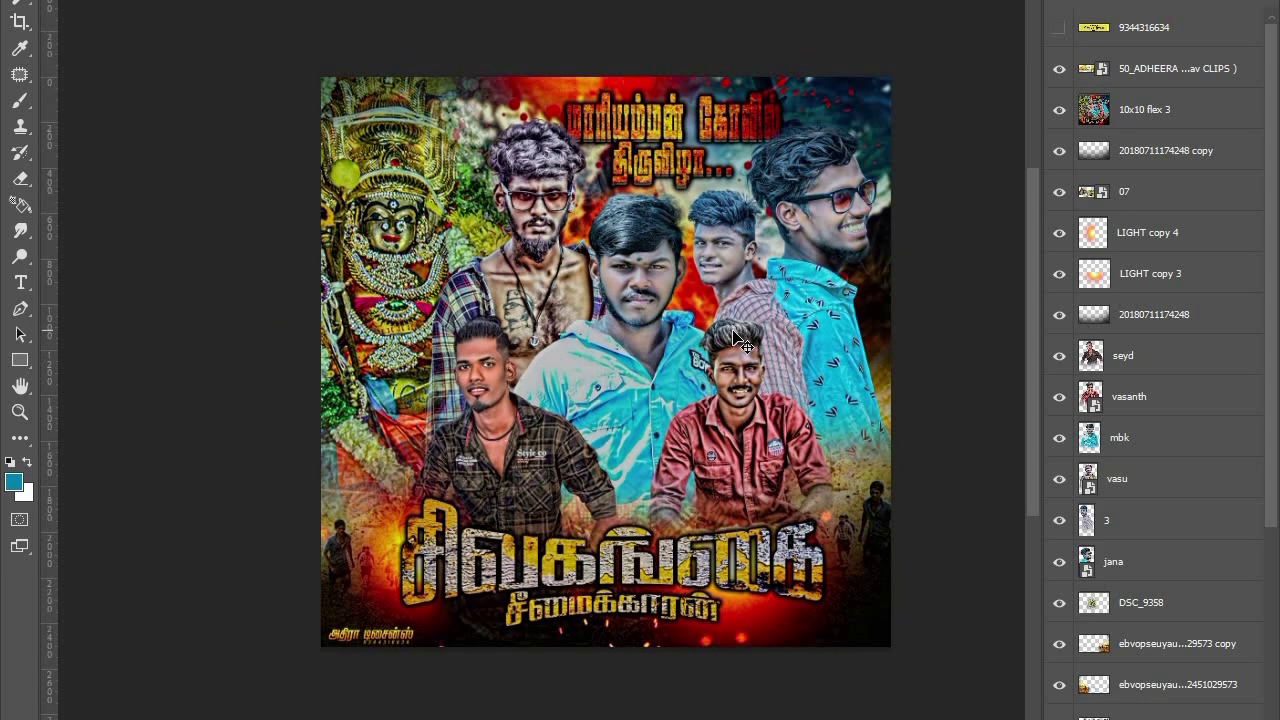
{"action": "scroll", "coordinate": [738, 340], "scroll_direction": "up", "scroll_amount": 1}
{"action": "scroll", "coordinate": [738, 340], "scroll_direction": "up", "scroll_amount": 1}
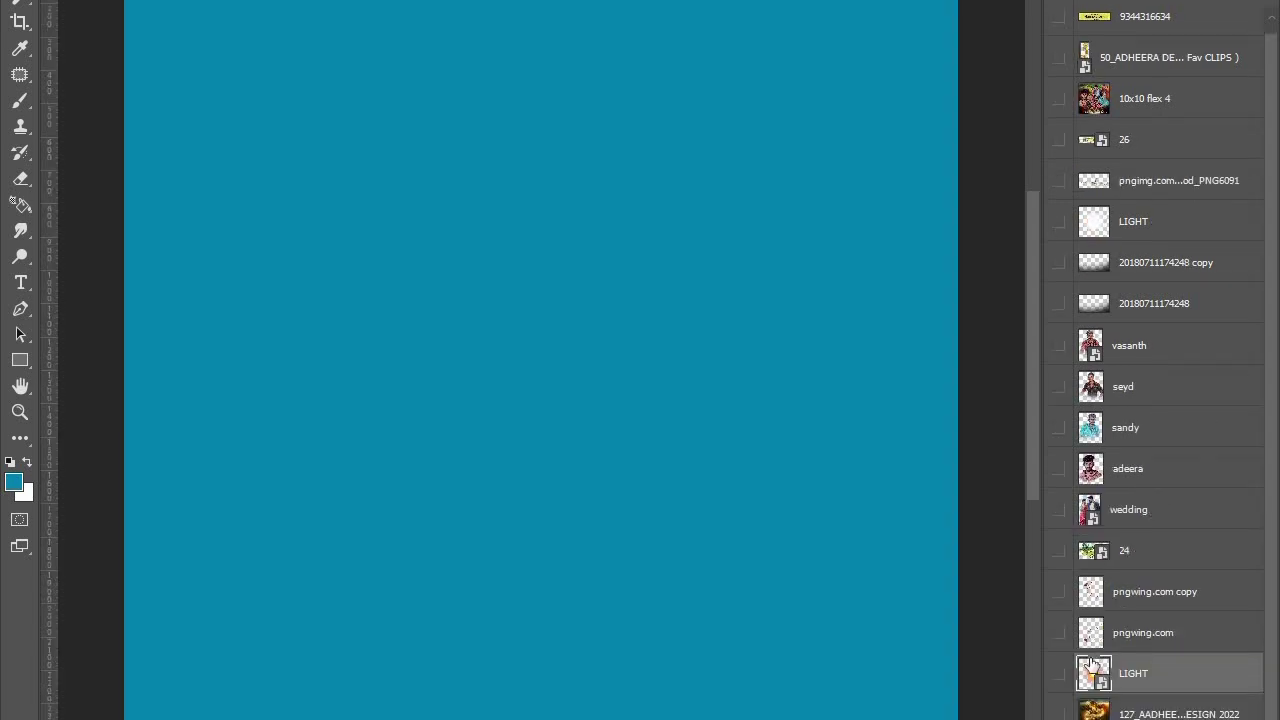
Show the Inkheart base, LIGHT glow, pngwing and blood splatters, Tamil wedding title and couple photo
{"action": "left_click", "coordinate": [1058, 714]}
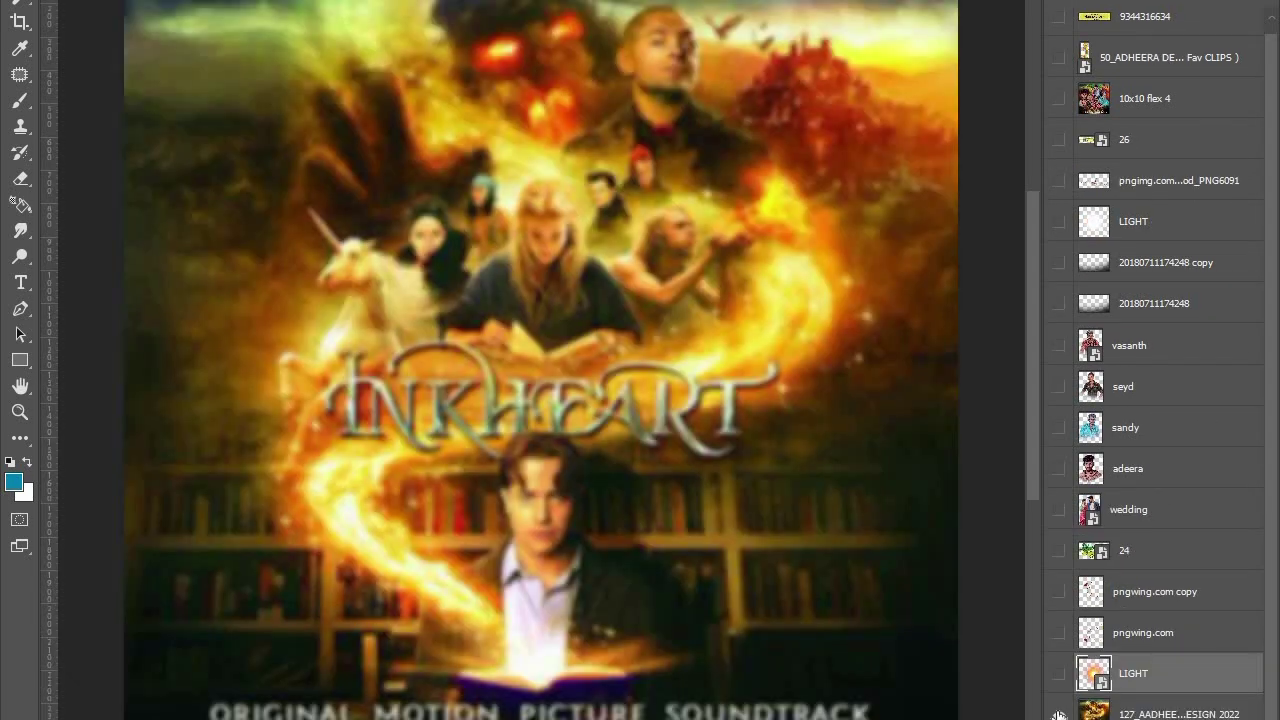
{"action": "scroll", "coordinate": [872, 500], "scroll_direction": "down", "scroll_amount": 1}
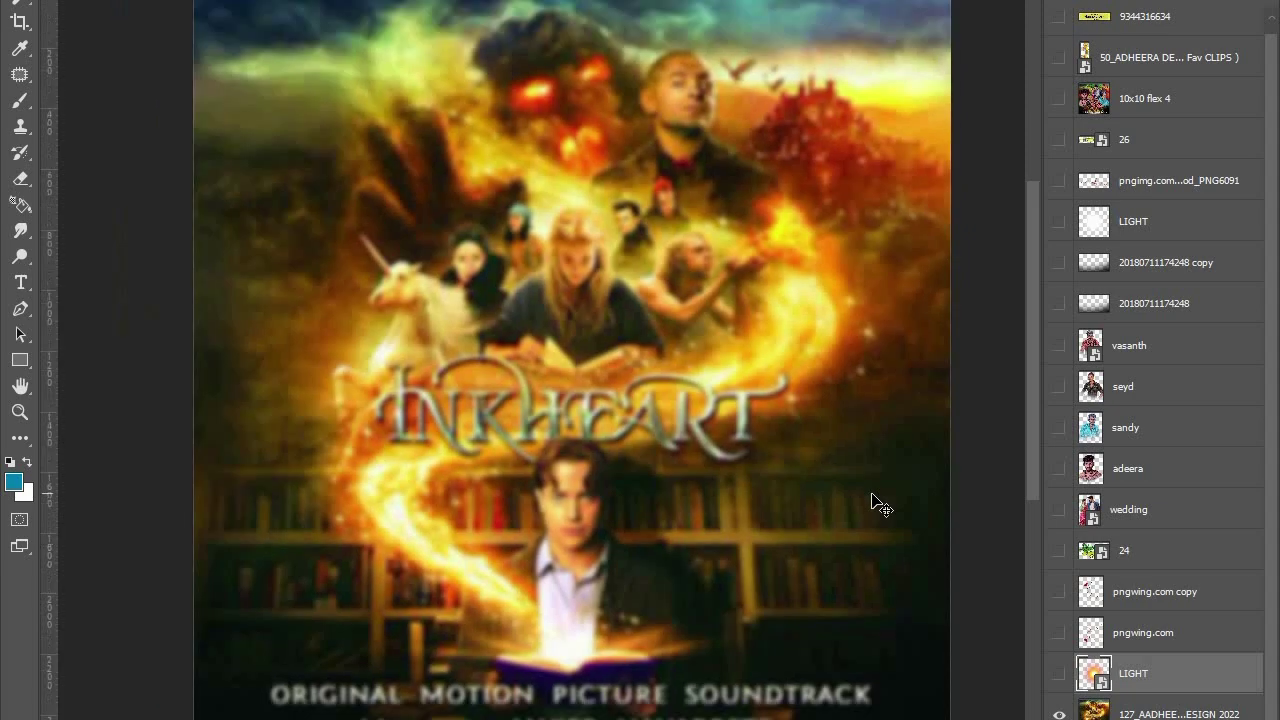
{"action": "scroll", "coordinate": [872, 500], "scroll_direction": "down", "scroll_amount": 1}
{"action": "left_click_drag", "start_coordinate": [795, 416], "coordinate": [777, 402]}
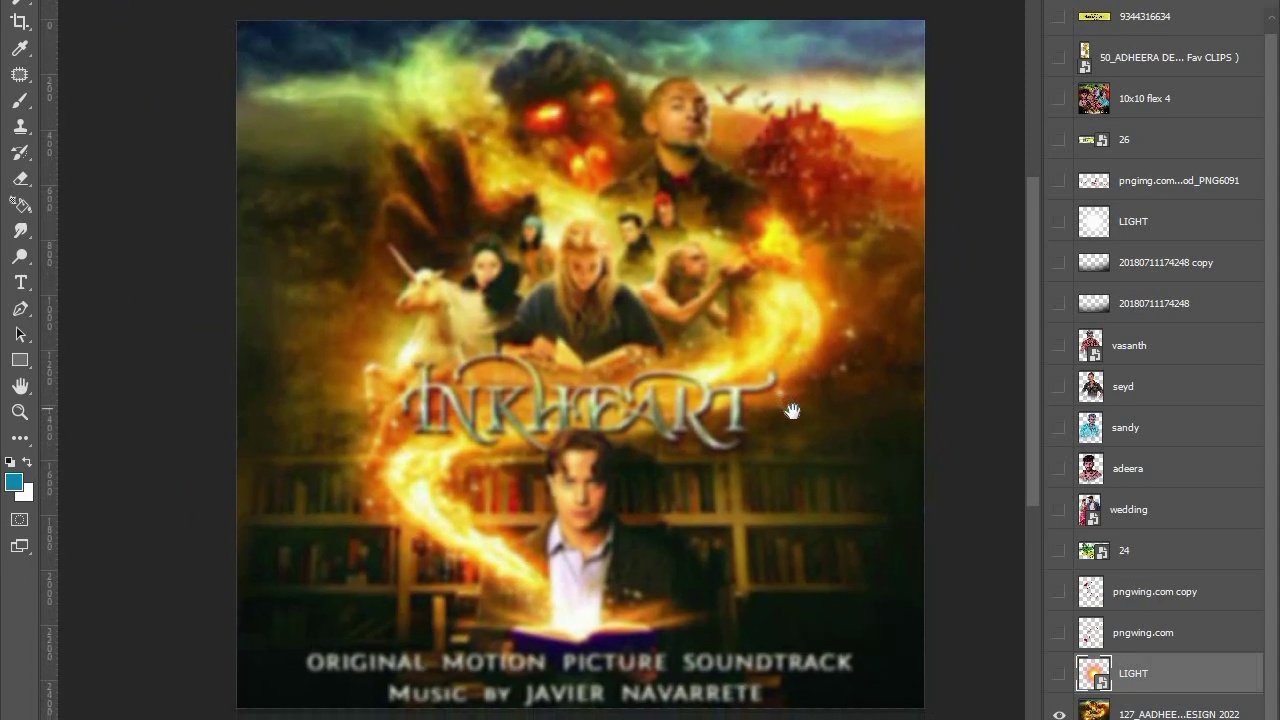
{"action": "left_click", "coordinate": [1058, 673]}
{"action": "left_click", "coordinate": [1058, 632]}
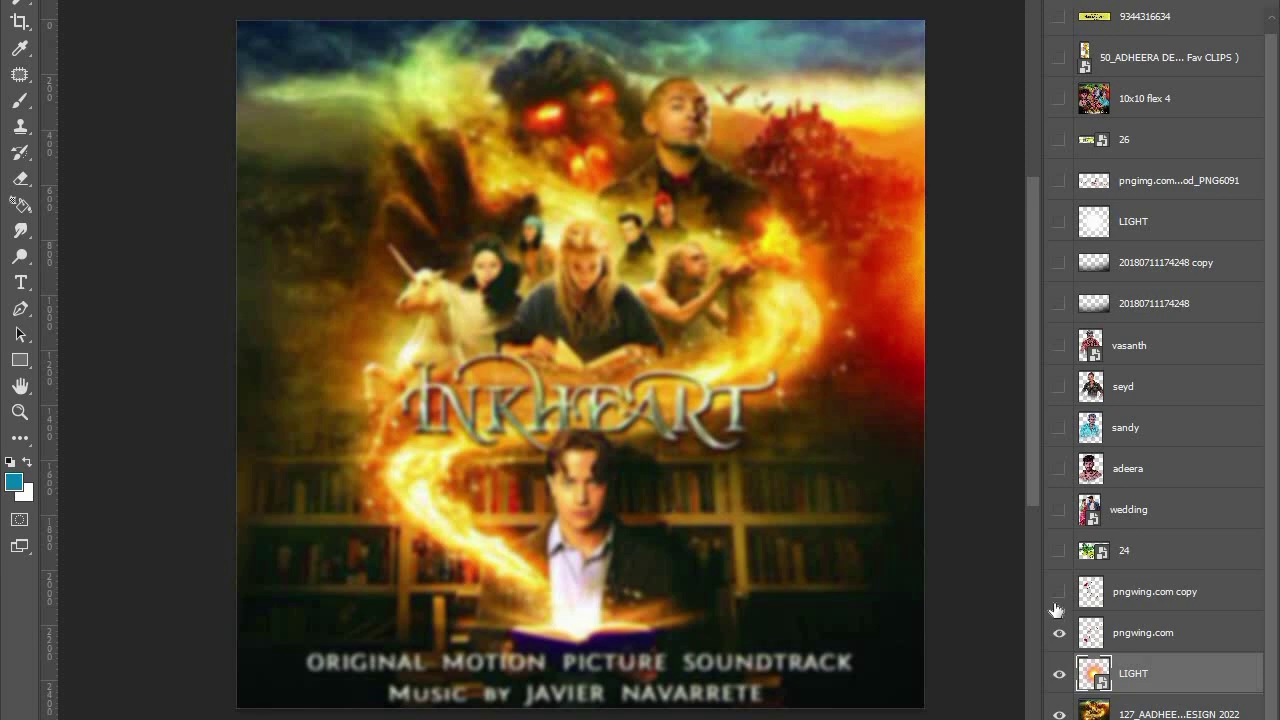
{"action": "left_click", "coordinate": [1058, 591]}
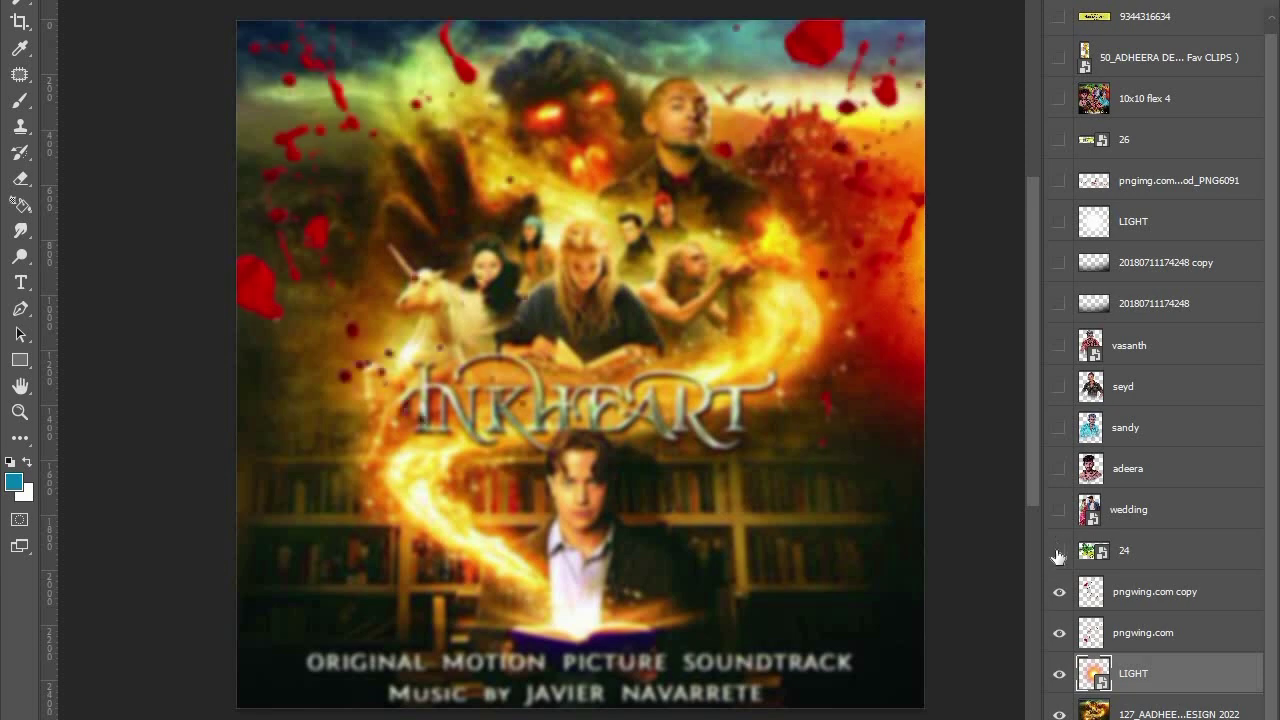
{"action": "left_click", "coordinate": [1058, 550]}
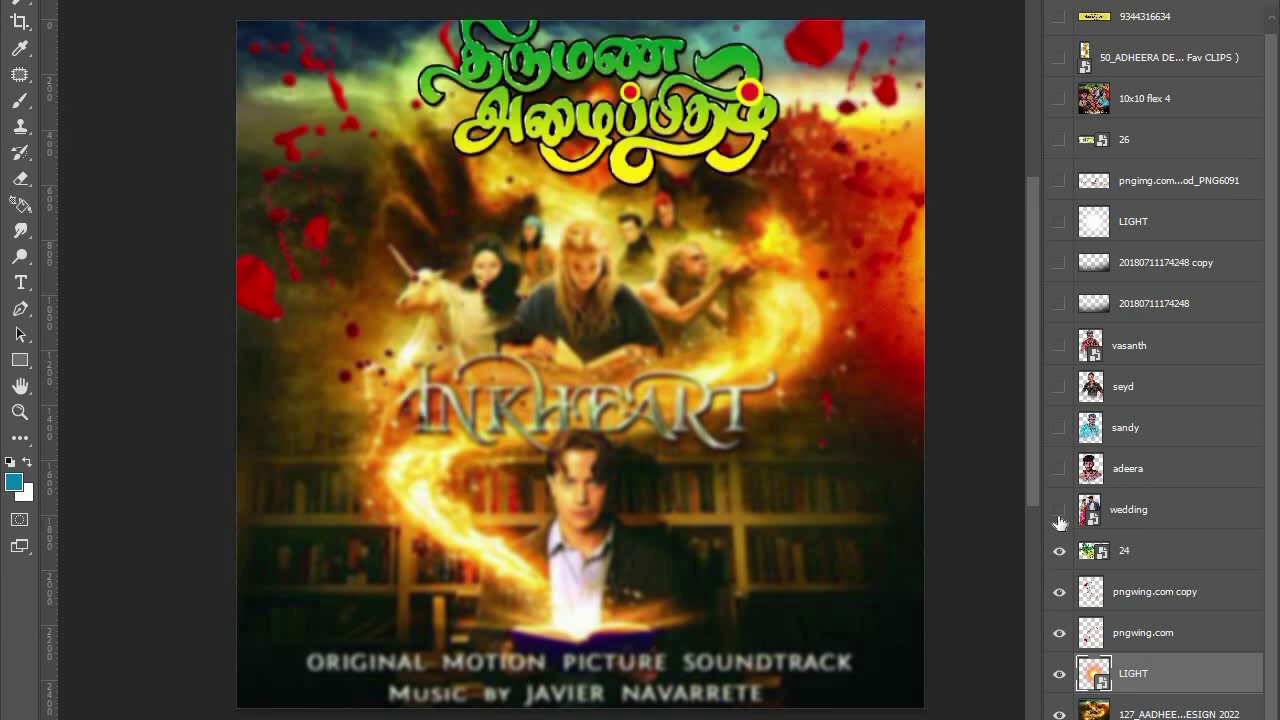
{"action": "left_click", "coordinate": [1058, 510]}
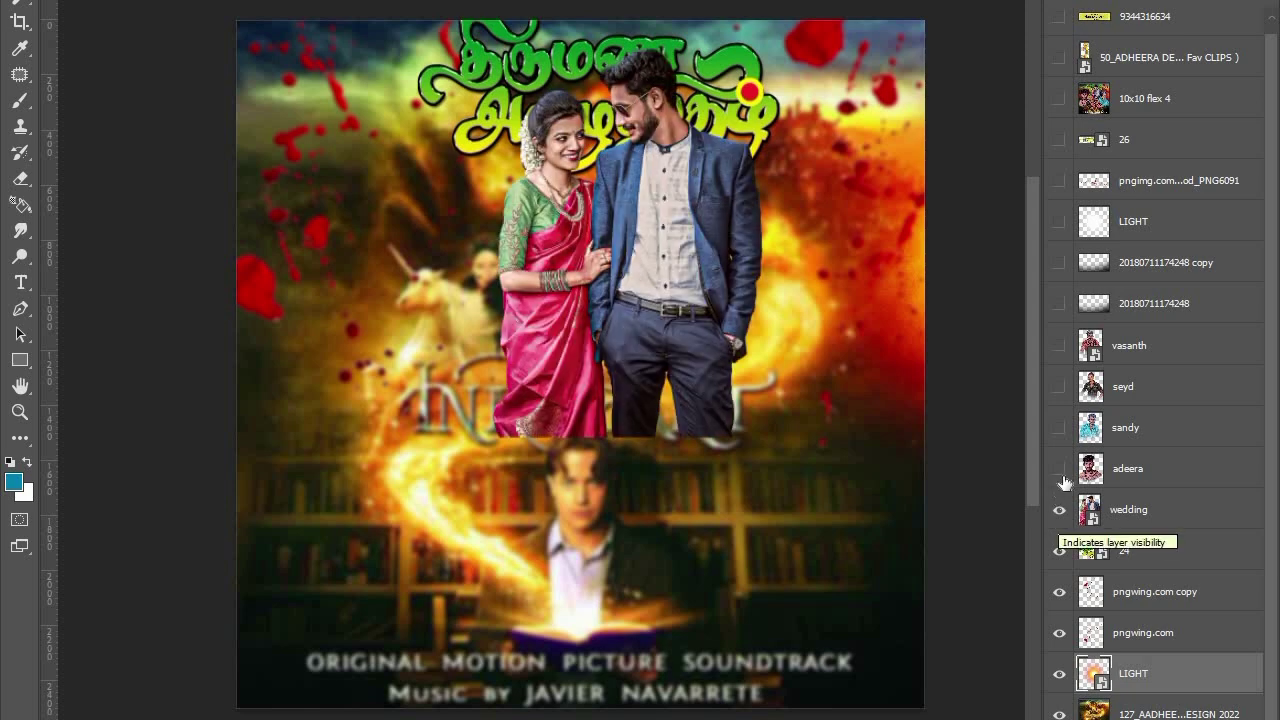
Show the adeera, sandy, seyd and vasanth portraits
{"action": "left_click", "coordinate": [1059, 468]}
{"action": "left_click", "coordinate": [1060, 416]}
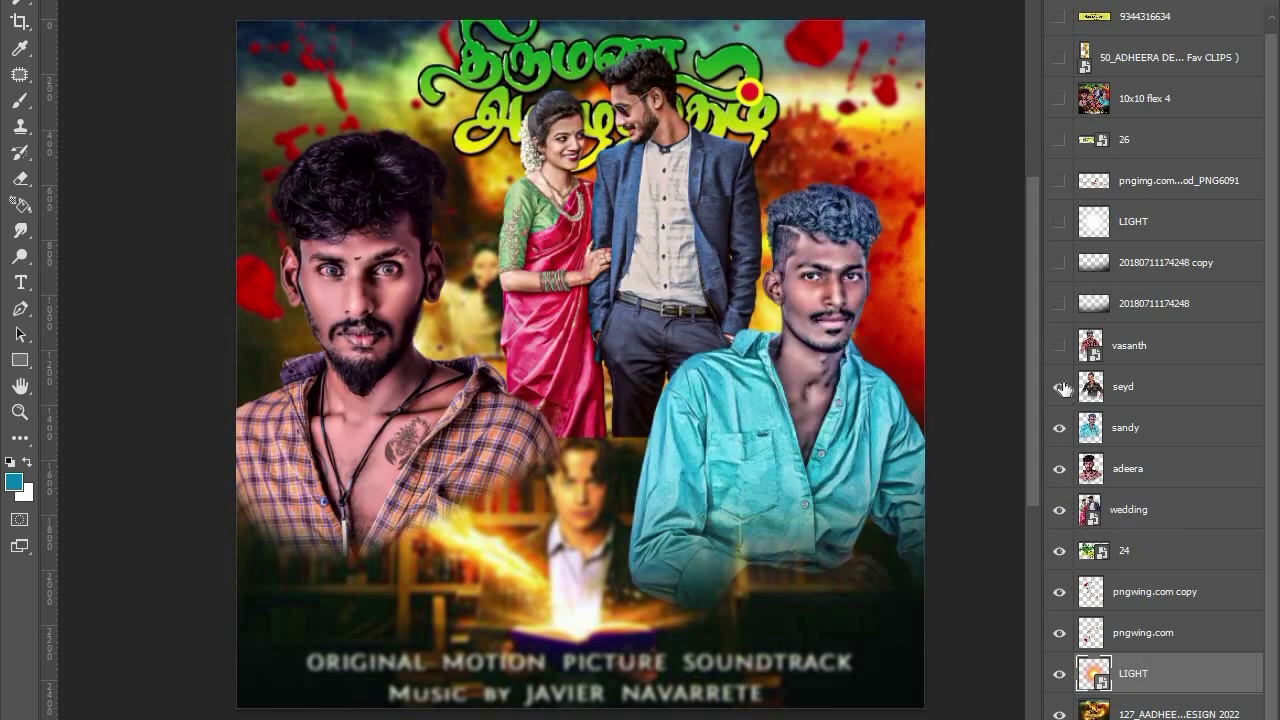
{"action": "left_click", "coordinate": [1059, 388]}
{"action": "left_click", "coordinate": [1059, 346]}
Add the spark-filled dark bottom and its copy, a white bottom-centre glow and red blood splatter
{"action": "left_click", "coordinate": [1059, 303]}
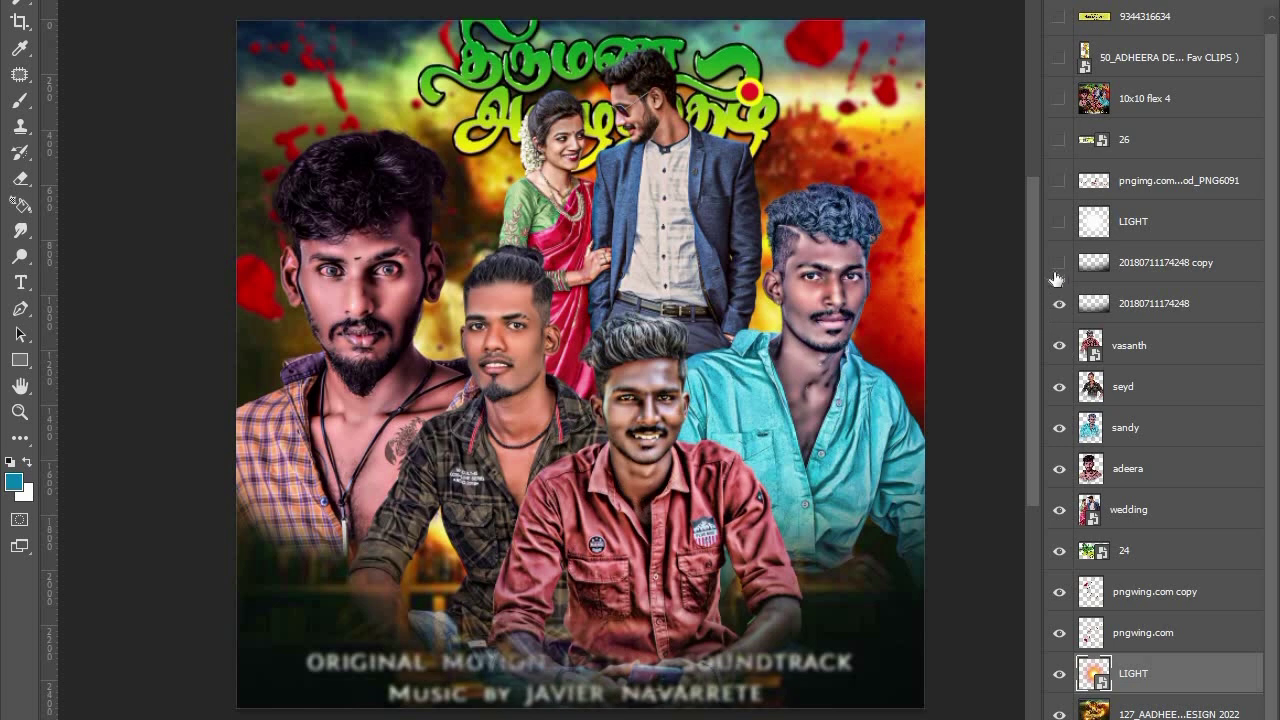
{"action": "left_click", "coordinate": [1059, 262]}
{"action": "left_click", "coordinate": [1059, 221]}
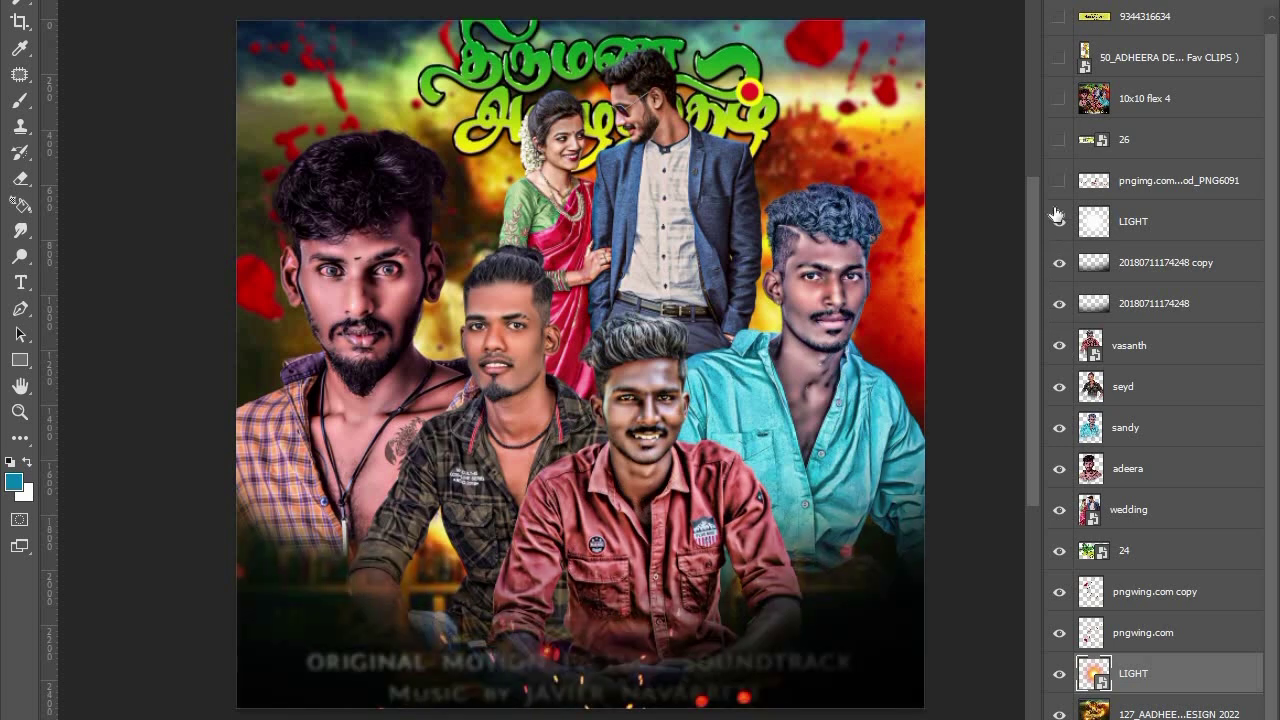
{"action": "left_click", "coordinate": [1058, 180]}
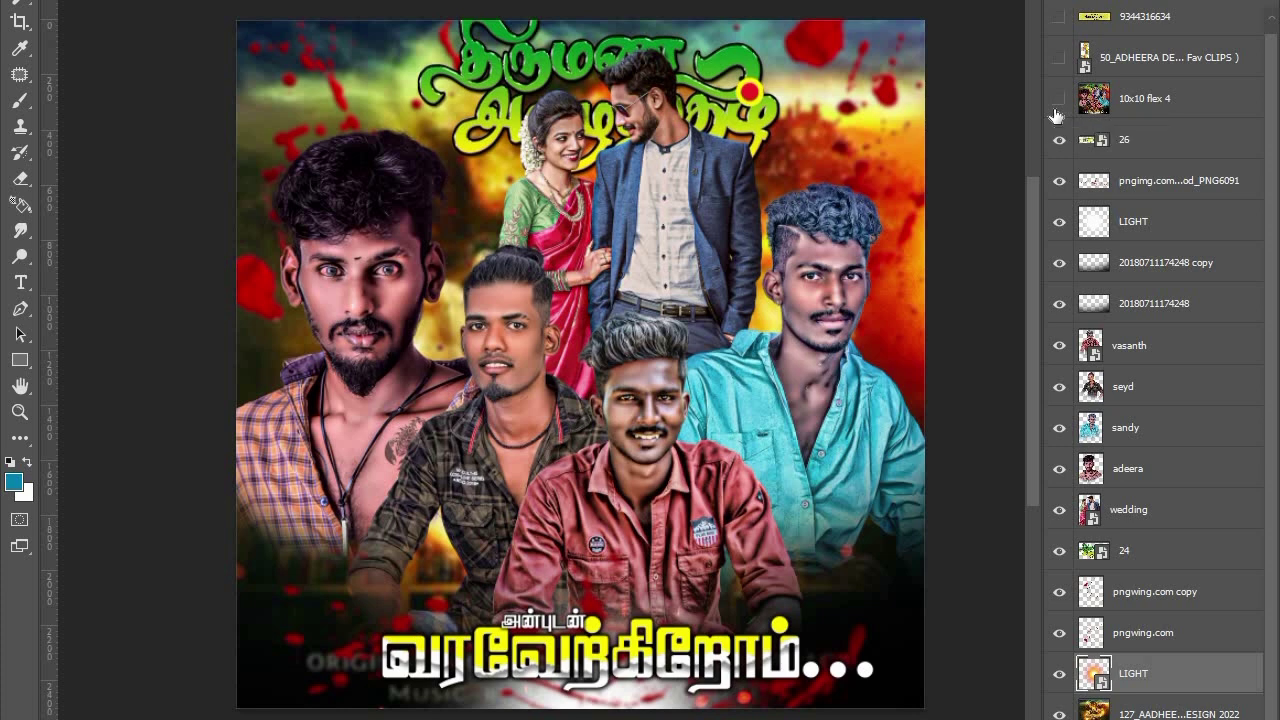
Turn on the 10x10 flex 4 colour effect and the 50_ADHEERA logo at bottom-left
{"action": "left_click", "coordinate": [1058, 98]}
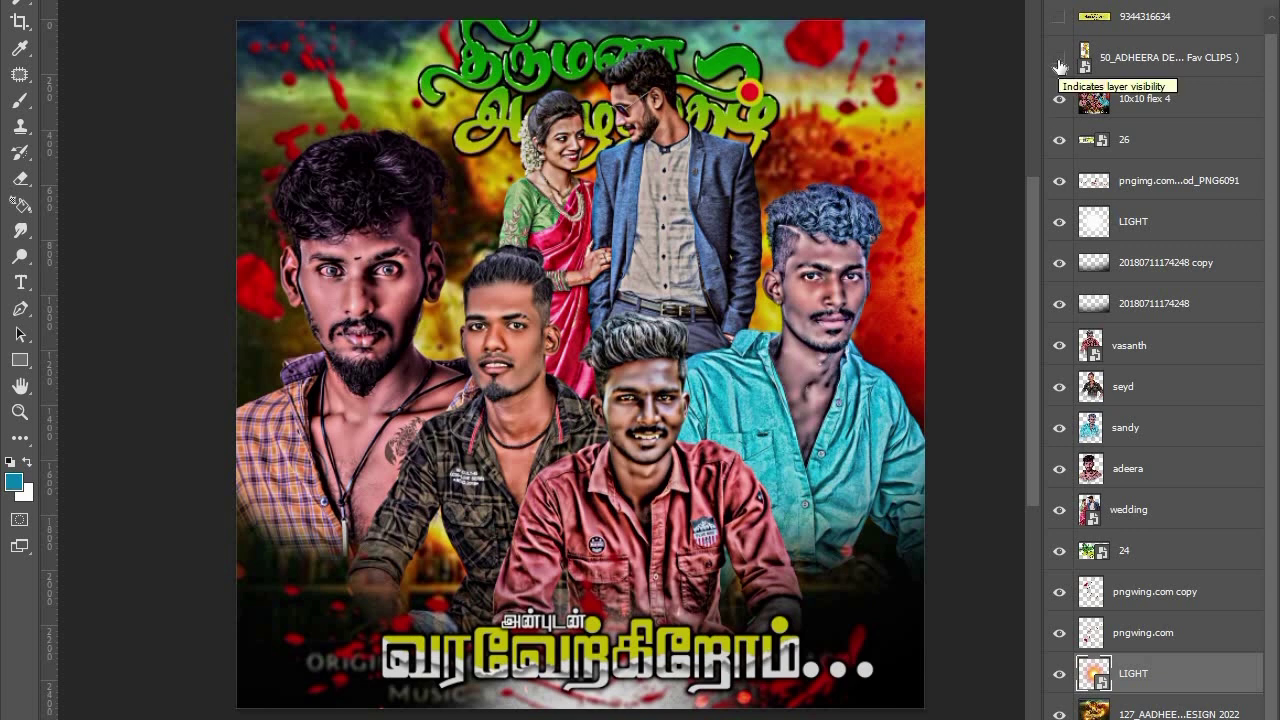
{"action": "left_click", "coordinate": [1059, 63]}
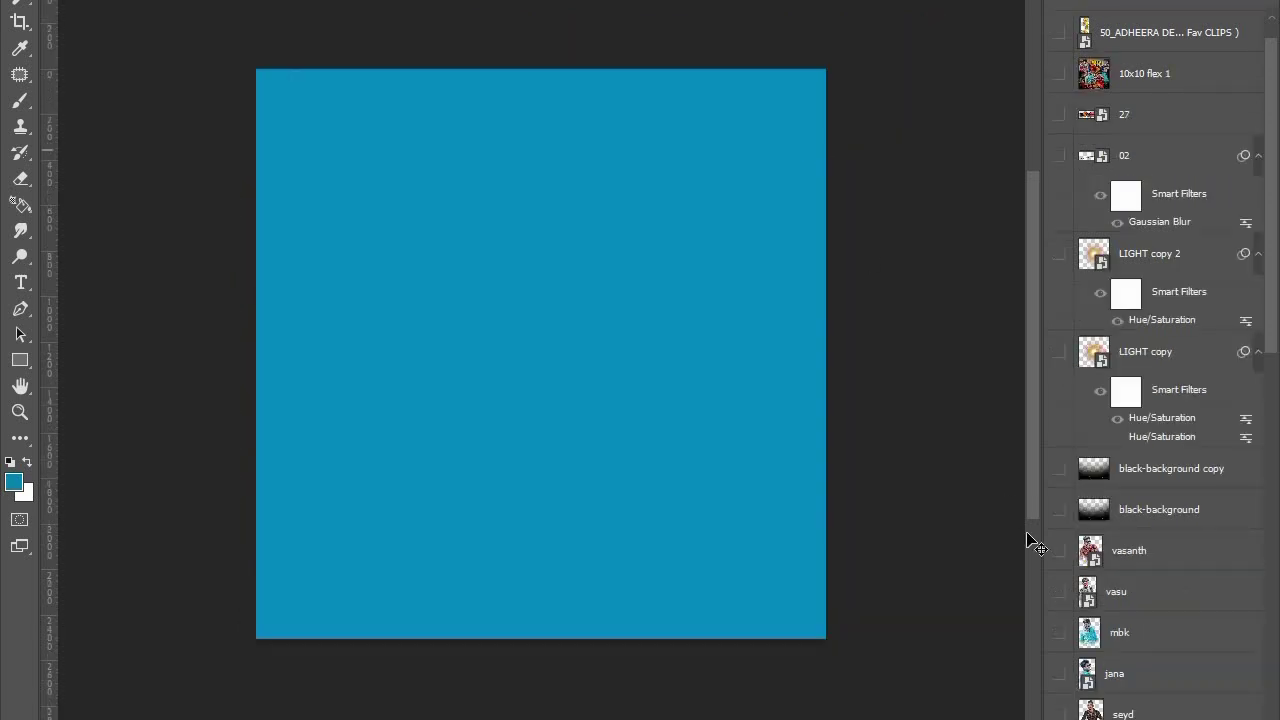
Show the bg, 12 palm-tree scene, gr and 34_Editing layers, revealing the date
{"action": "scroll", "coordinate": [1104, 621], "scroll_direction": "down", "scroll_amount": 3}
{"action": "scroll", "coordinate": [1104, 621], "scroll_direction": "down", "scroll_amount": 6}
{"action": "scroll", "coordinate": [1104, 621], "scroll_direction": "down", "scroll_amount": 3}
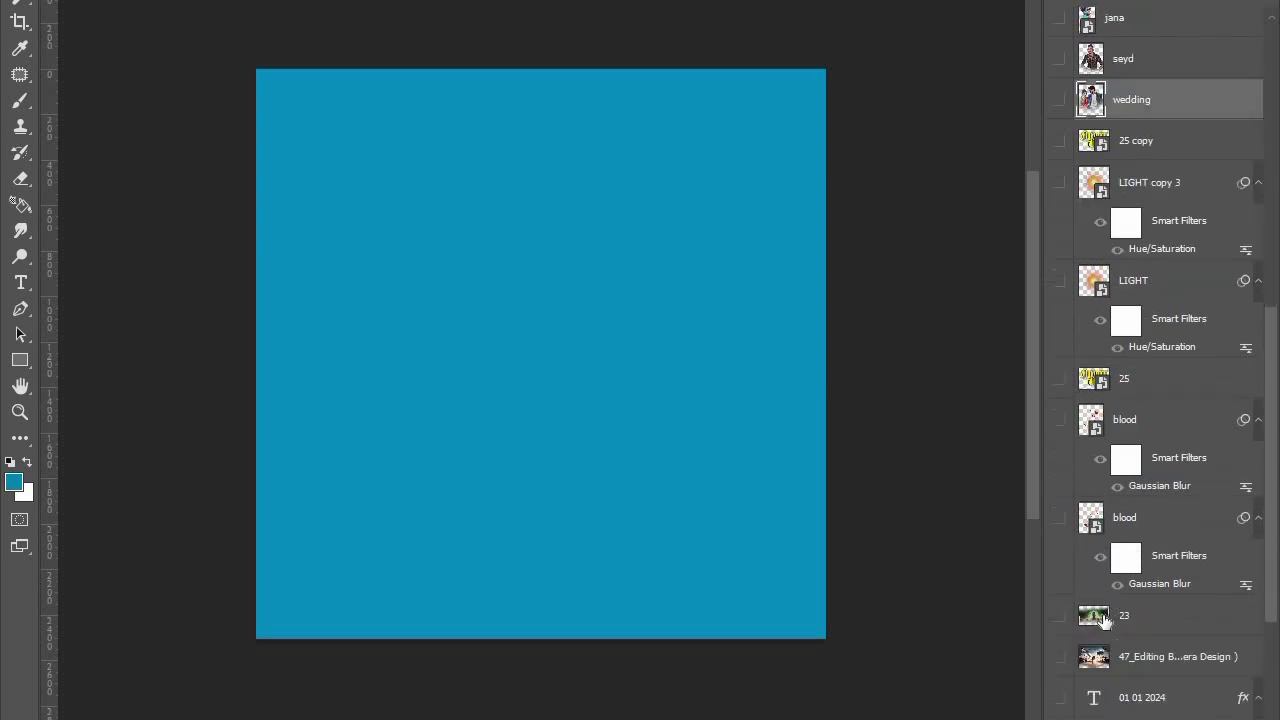
{"action": "scroll", "coordinate": [1104, 621], "scroll_direction": "down", "scroll_amount": 4}
{"action": "scroll", "coordinate": [1104, 621], "scroll_direction": "down", "scroll_amount": 2}
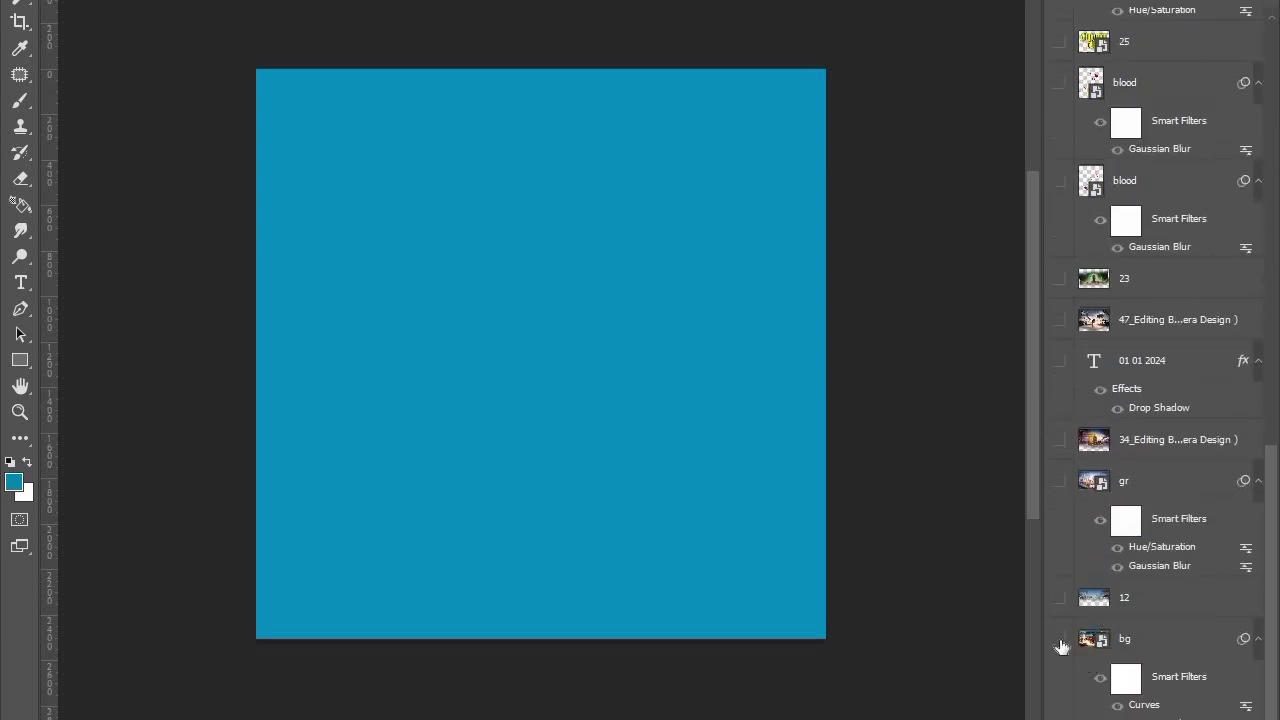
{"action": "left_click", "coordinate": [1059, 638]}
{"action": "left_click", "coordinate": [1059, 597]}
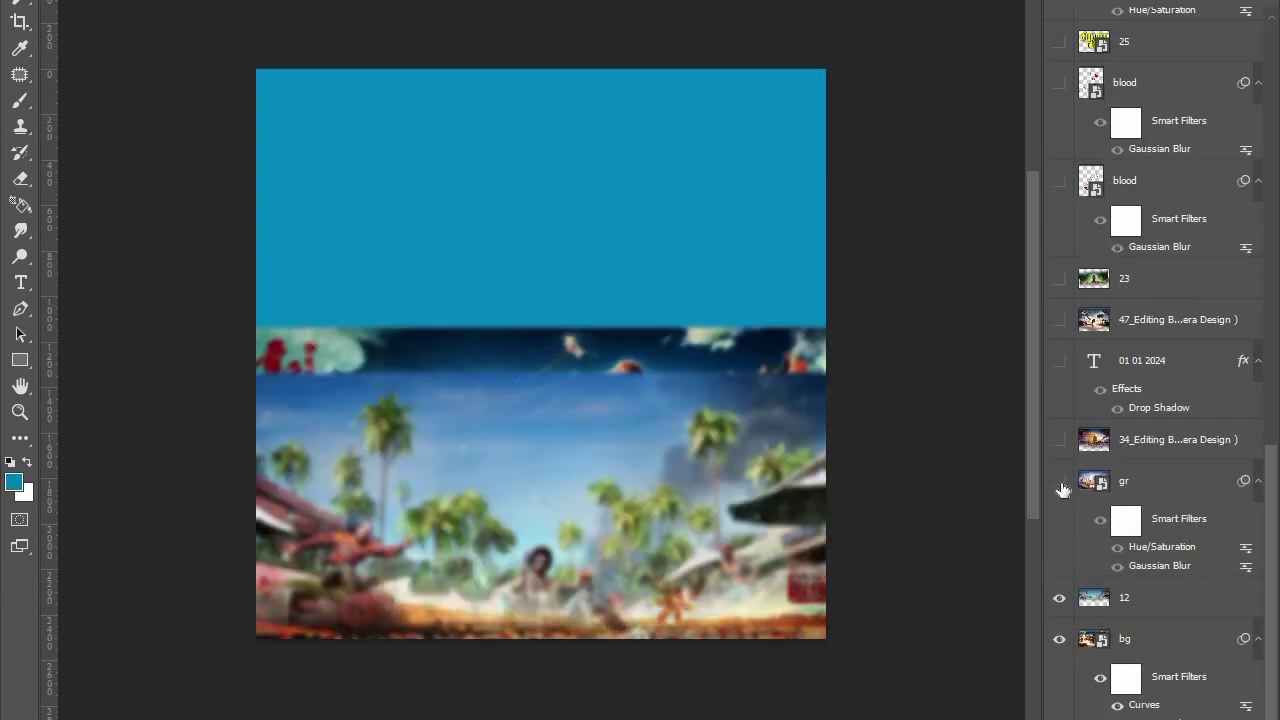
{"action": "left_click", "coordinate": [1060, 484]}
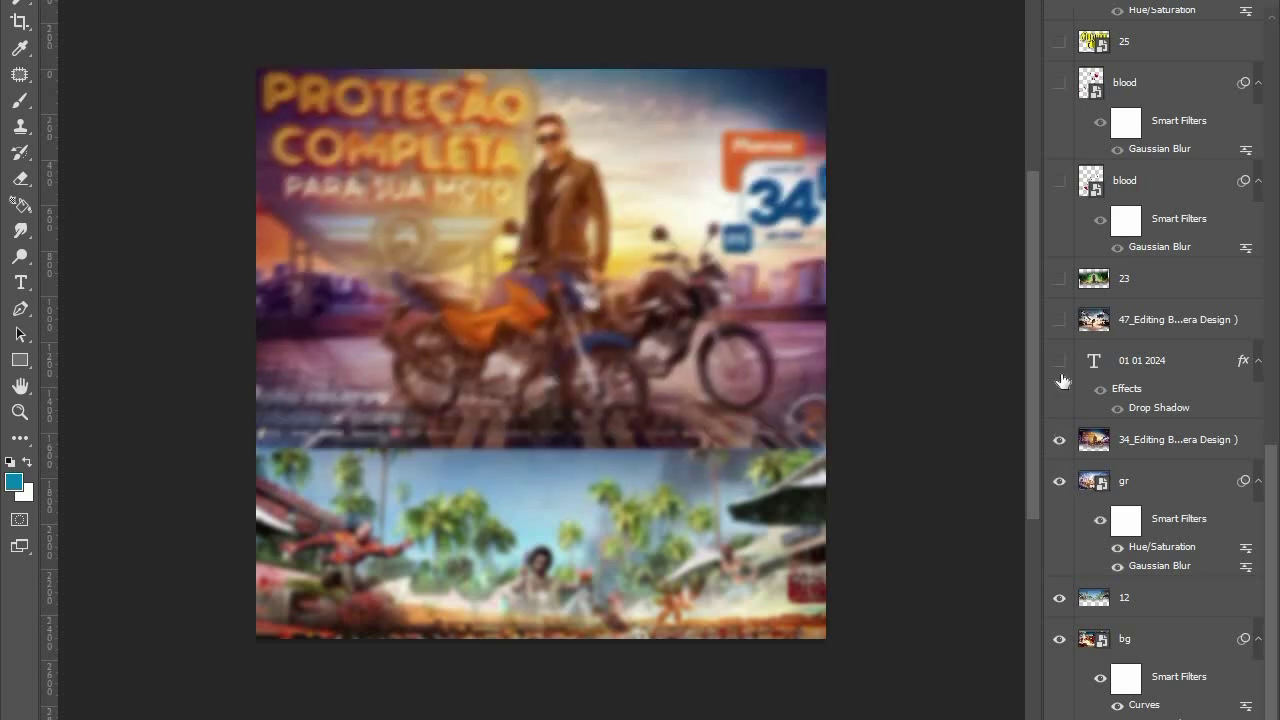
{"action": "left_click", "coordinate": [1059, 361]}
Blend in 47_Editing and 23, both blood splatter layers, and the layer 25 Tamil title
{"action": "left_click", "coordinate": [1060, 320]}
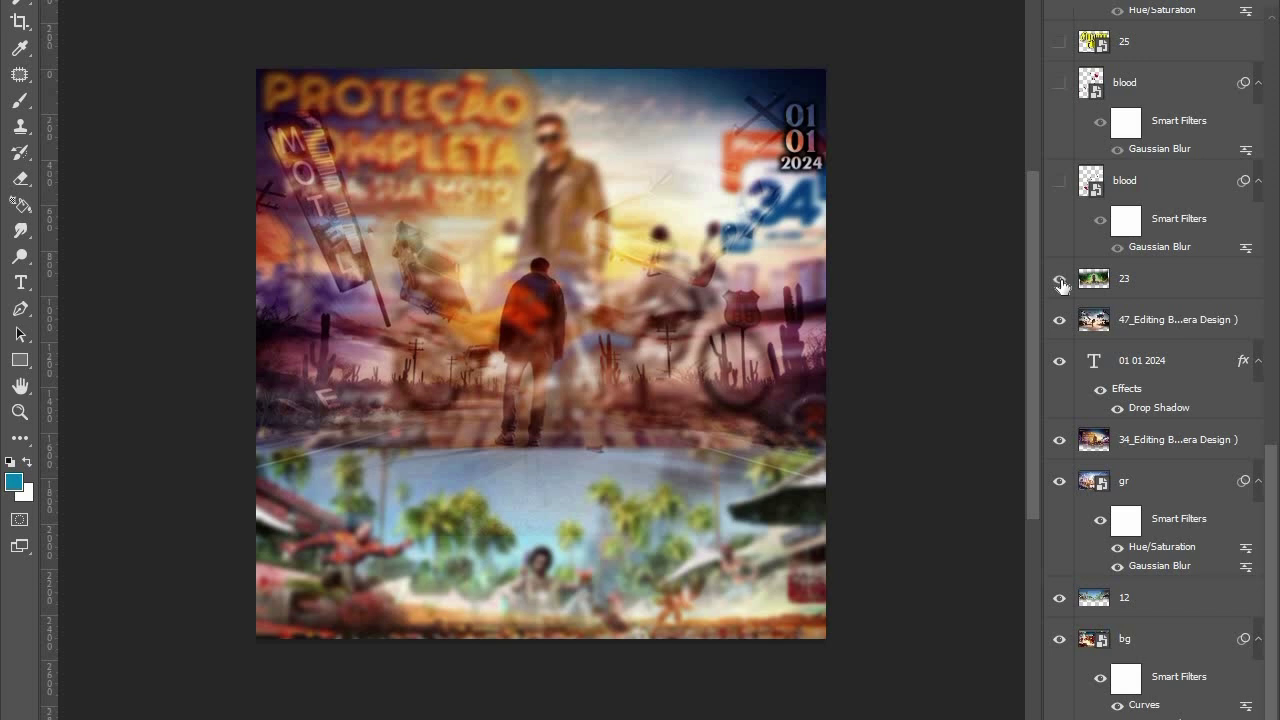
{"action": "left_click", "coordinate": [1060, 283]}
{"action": "left_click", "coordinate": [1060, 181]}
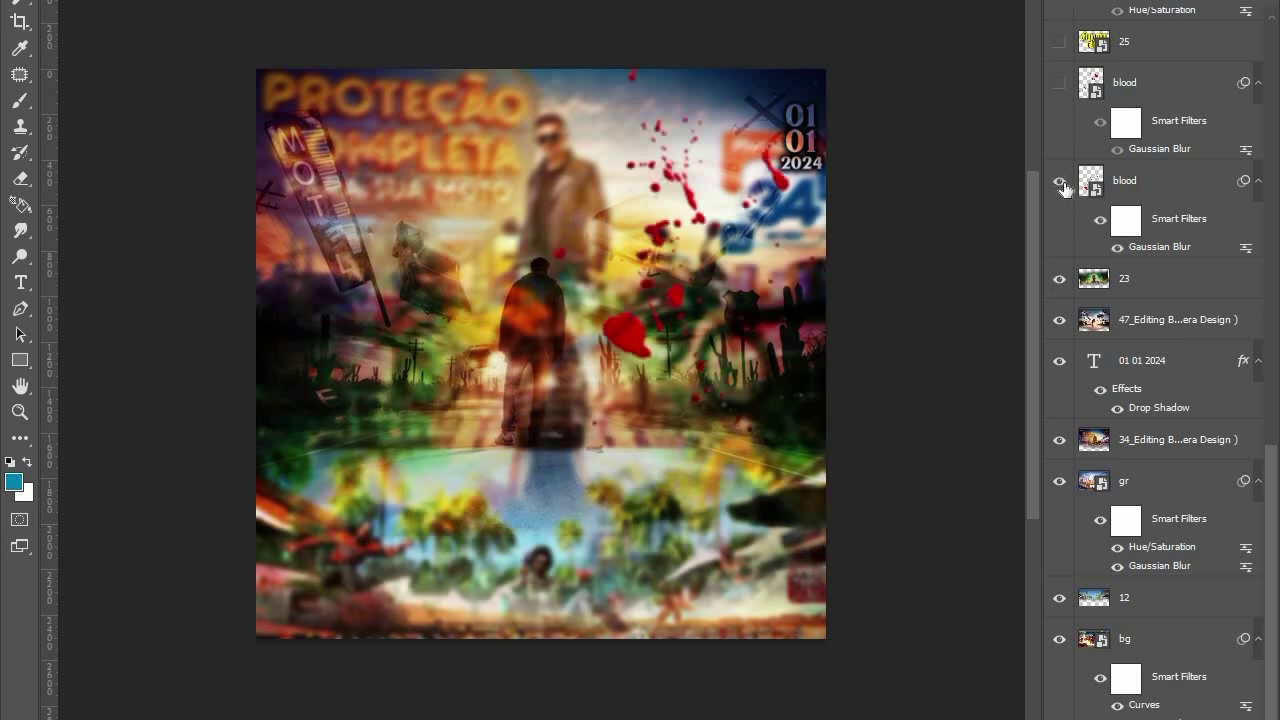
{"action": "scroll", "coordinate": [1062, 186], "scroll_direction": "up", "scroll_amount": 1}
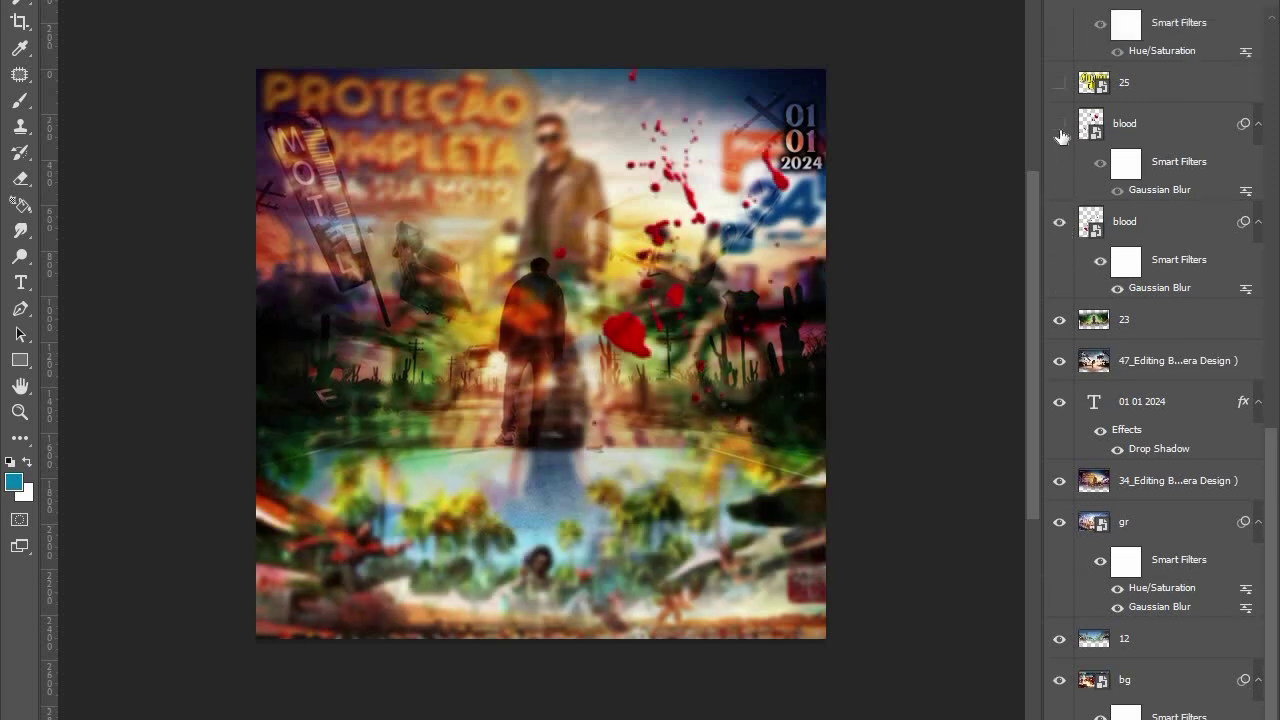
{"action": "left_click", "coordinate": [1059, 83]}
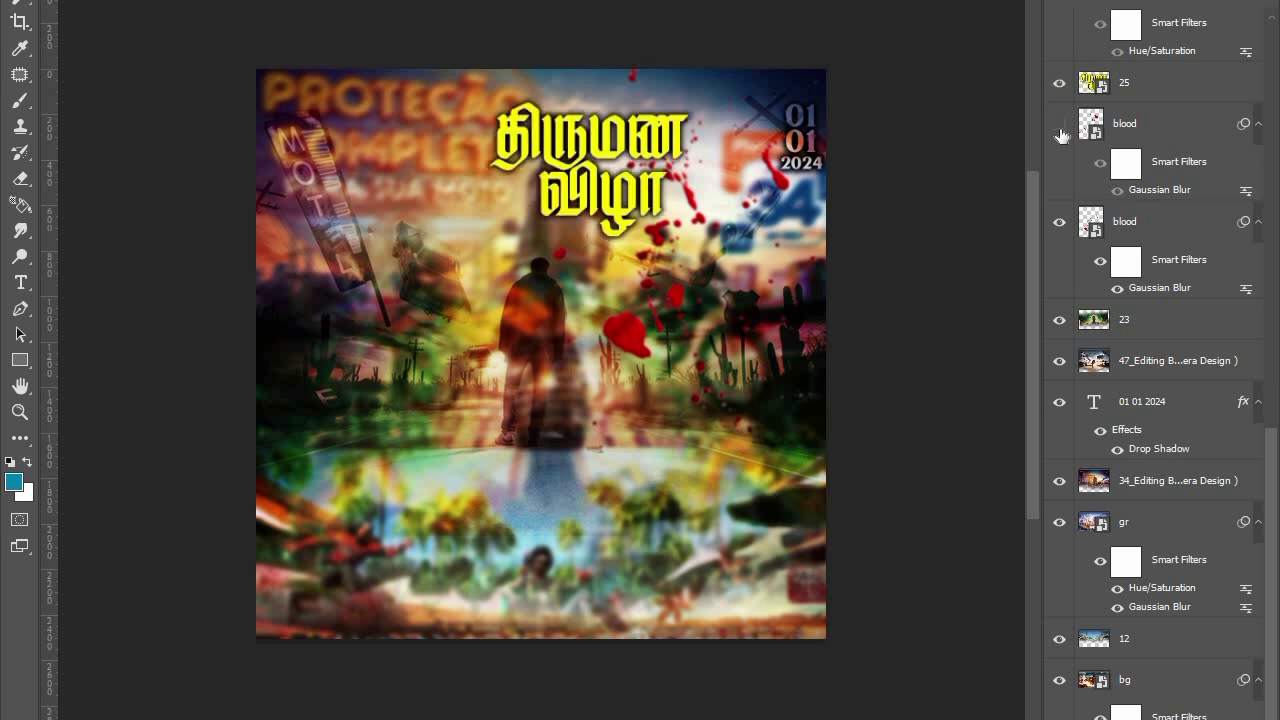
{"action": "left_click", "coordinate": [1059, 123]}
Add the LIGHT glows behind the title, the crisp 25 copy title and the top-left couple photo
{"action": "scroll", "coordinate": [1143, 163], "scroll_direction": "up", "scroll_amount": 2}
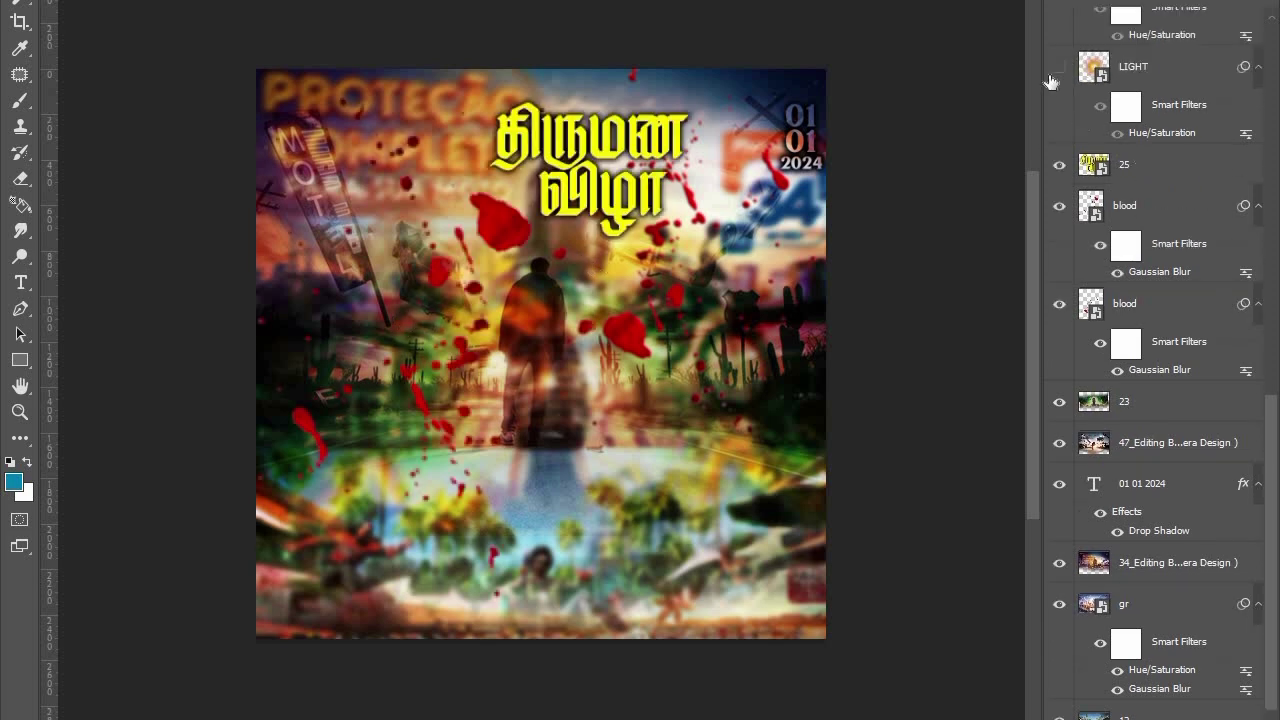
{"action": "left_click", "coordinate": [1057, 74]}
{"action": "scroll", "coordinate": [1060, 100], "scroll_direction": "up", "scroll_amount": 1}
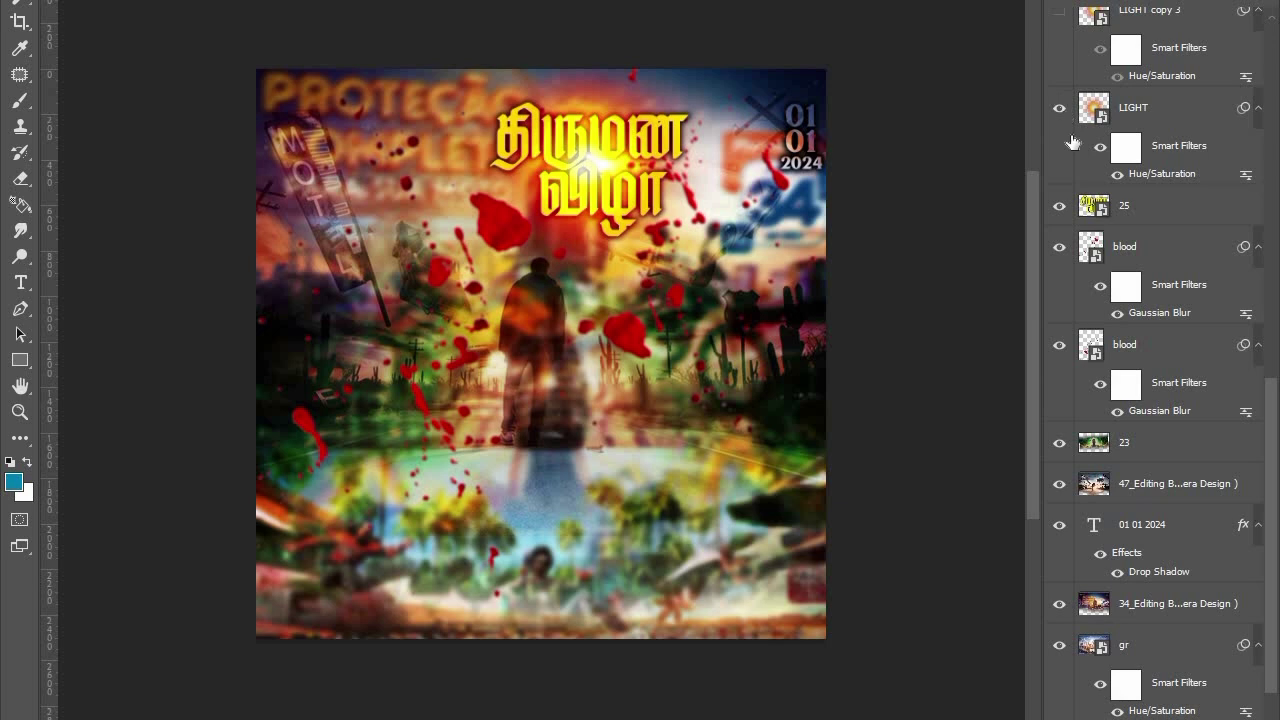
{"action": "scroll", "coordinate": [1072, 140], "scroll_direction": "up", "scroll_amount": 1}
{"action": "scroll", "coordinate": [1072, 141], "scroll_direction": "up", "scroll_amount": 1}
{"action": "left_click", "coordinate": [1060, 131]}
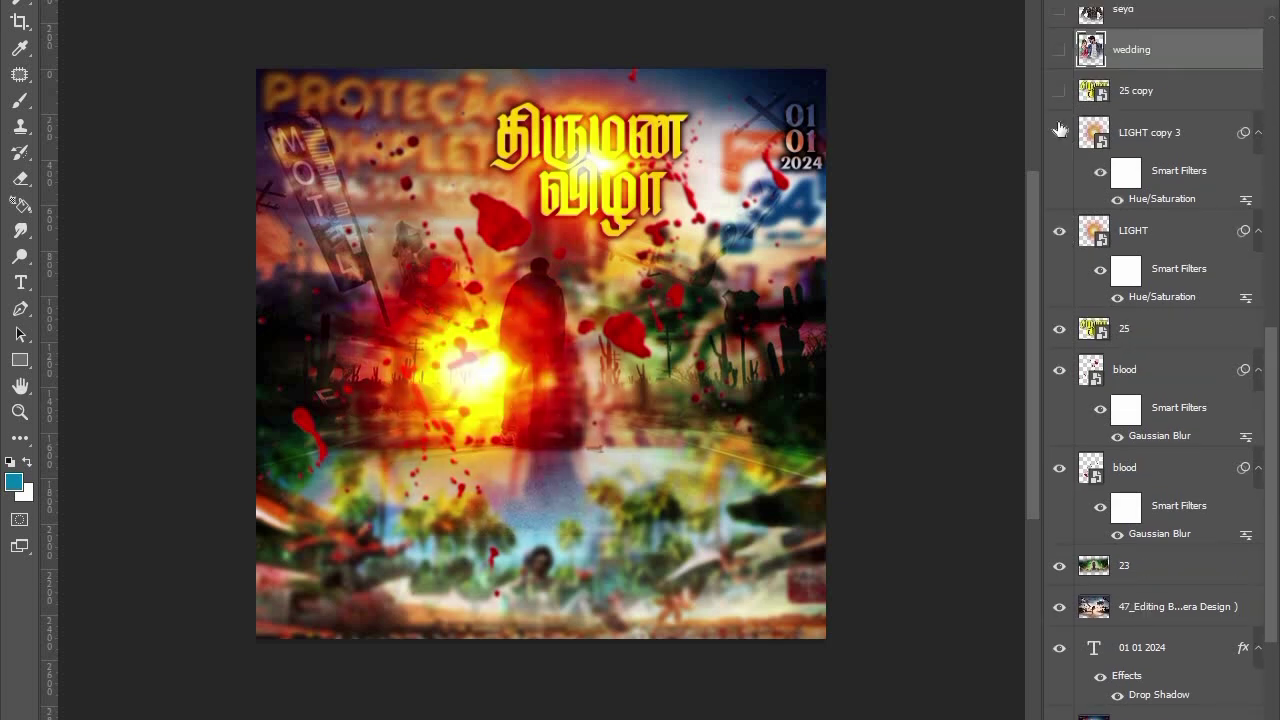
{"action": "scroll", "coordinate": [1061, 150], "scroll_direction": "up", "scroll_amount": 1}
{"action": "scroll", "coordinate": [1062, 178], "scroll_direction": "up", "scroll_amount": 1}
{"action": "left_click", "coordinate": [1060, 174]}
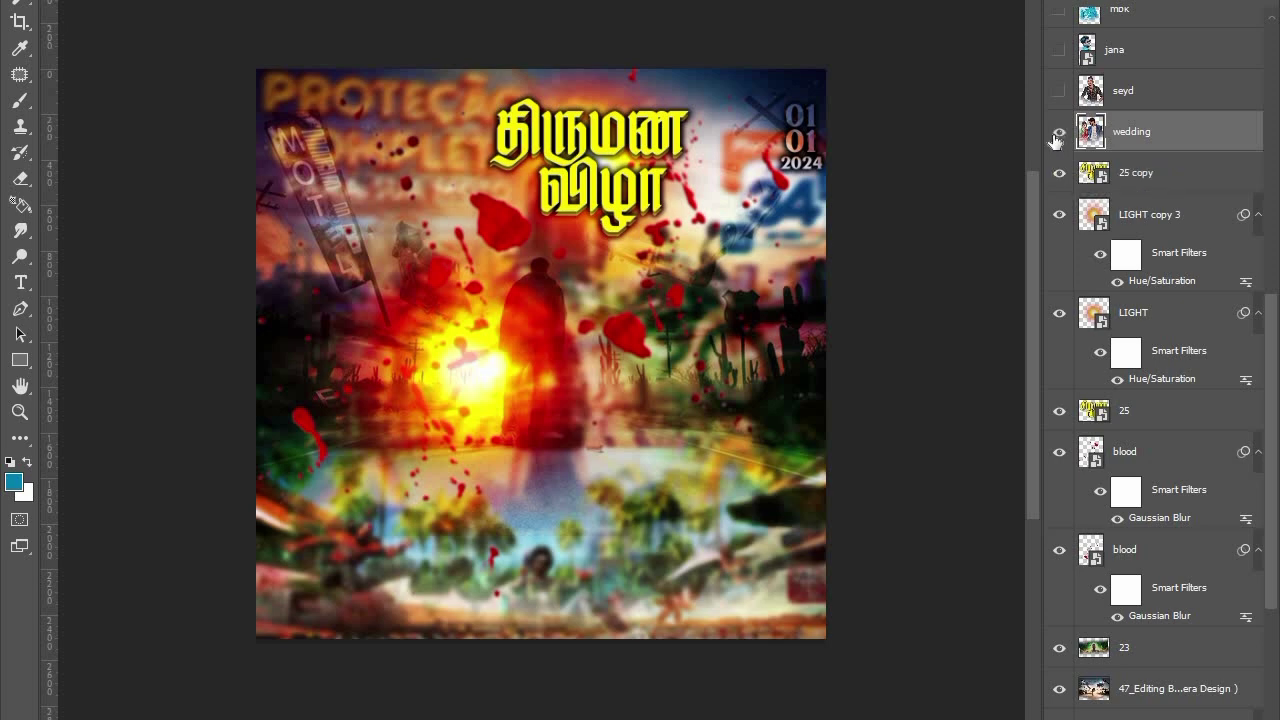
{"action": "left_click", "coordinate": [1057, 133]}
Show the seyd, jana, mbk, vasu and red-shirted vasanth portraits
{"action": "scroll", "coordinate": [1057, 128], "scroll_direction": "up", "scroll_amount": 1}
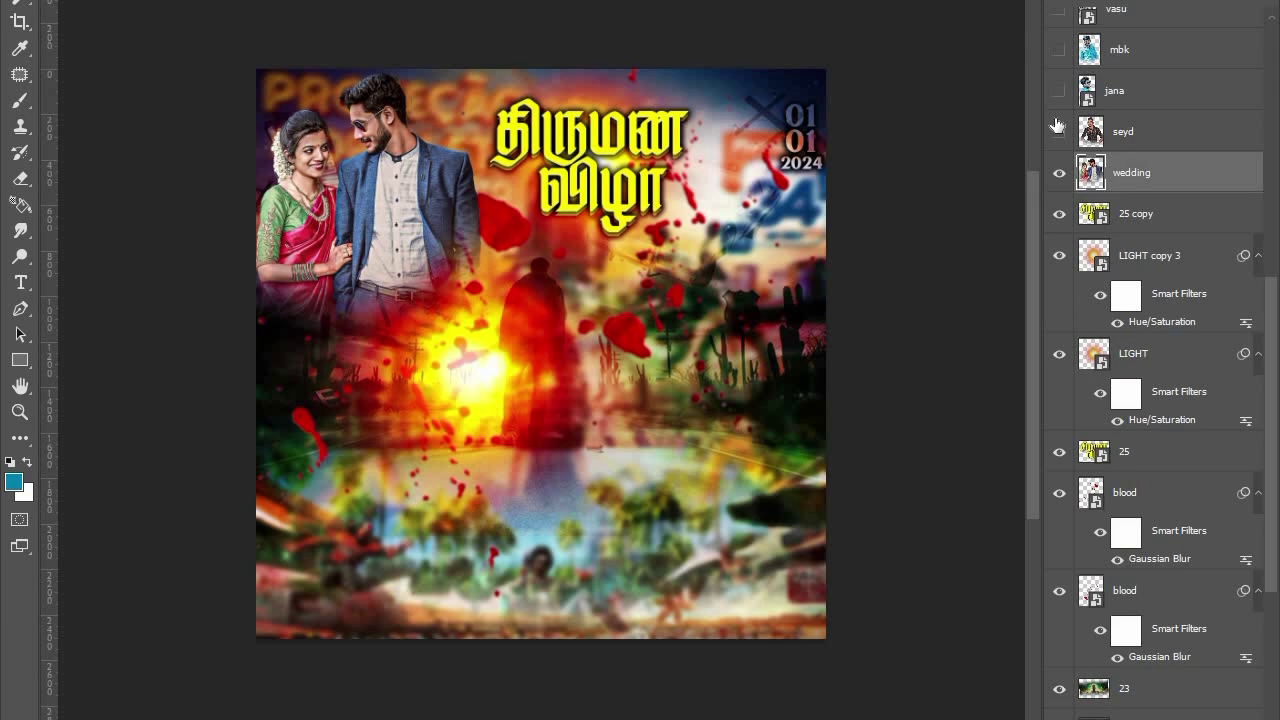
{"action": "left_click", "coordinate": [1057, 131]}
{"action": "left_click", "coordinate": [1058, 90]}
{"action": "scroll", "coordinate": [1058, 100], "scroll_direction": "up", "scroll_amount": 1}
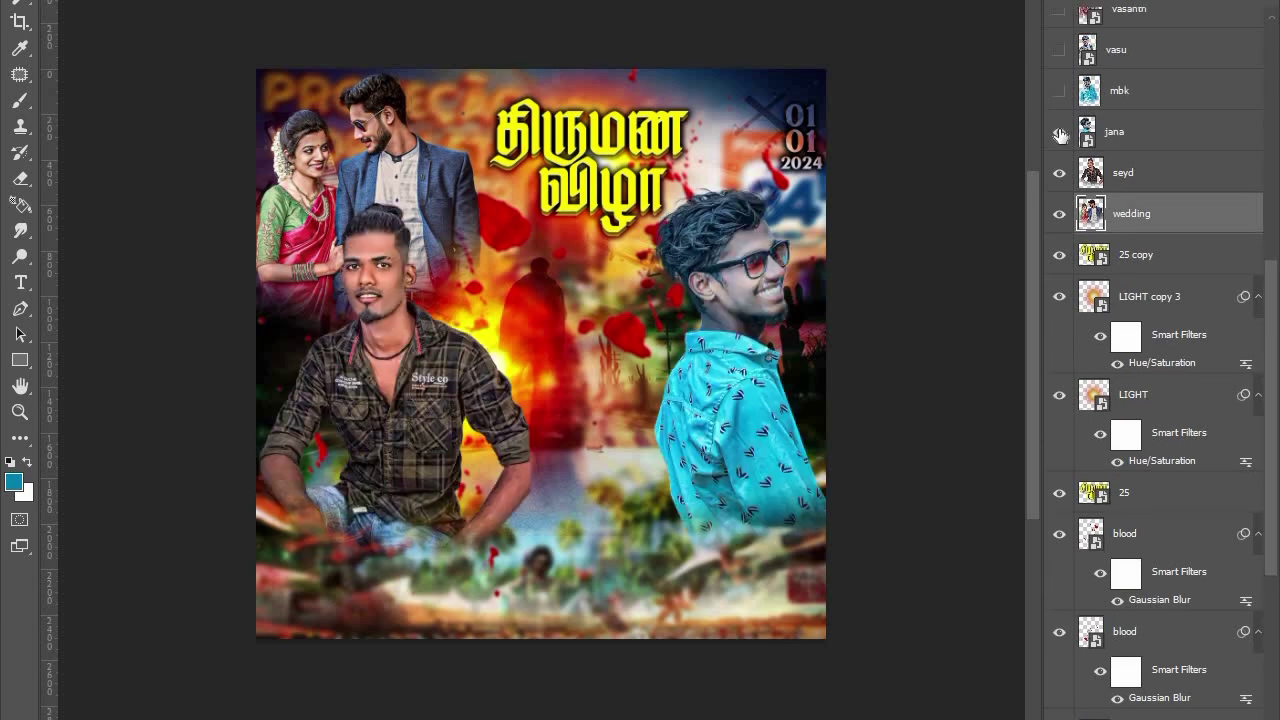
{"action": "left_click", "coordinate": [1060, 133]}
{"action": "left_click", "coordinate": [1058, 90]}
{"action": "left_click", "coordinate": [1058, 49]}
{"action": "scroll", "coordinate": [1070, 120], "scroll_direction": "up", "scroll_amount": 2}
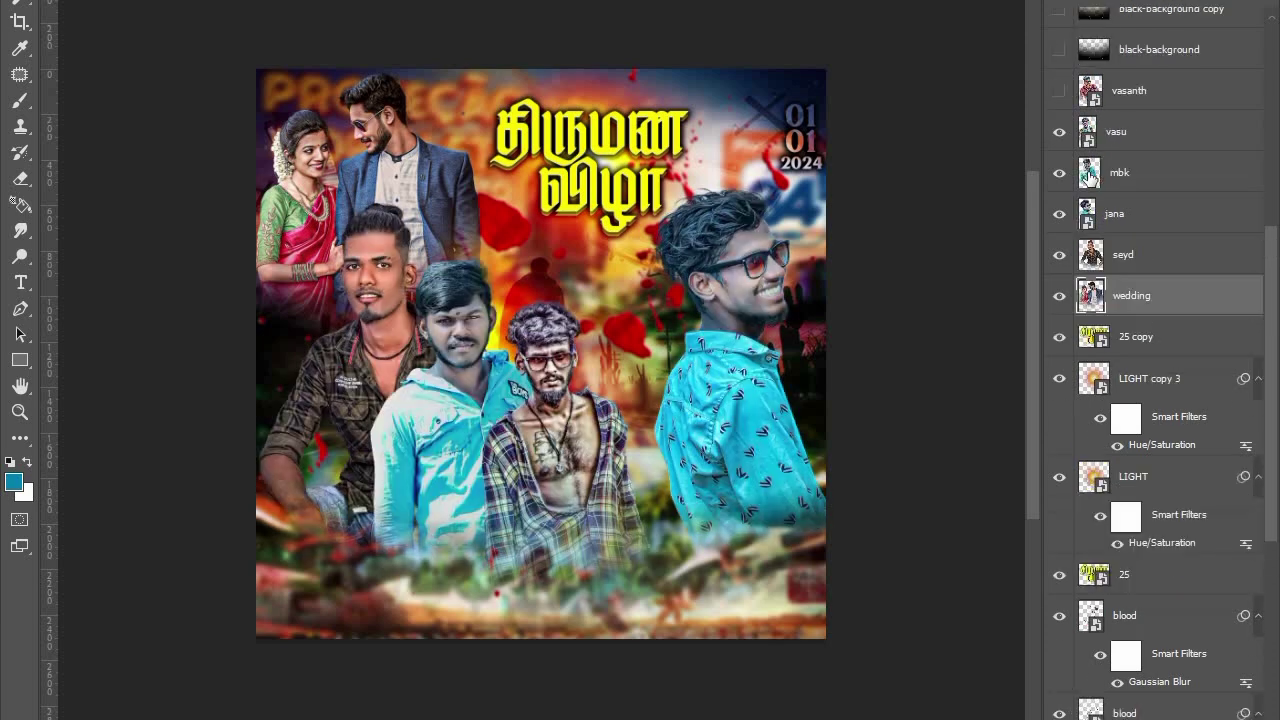
{"action": "scroll", "coordinate": [1070, 178], "scroll_direction": "up", "scroll_amount": 2}
{"action": "left_click", "coordinate": [1059, 173]}
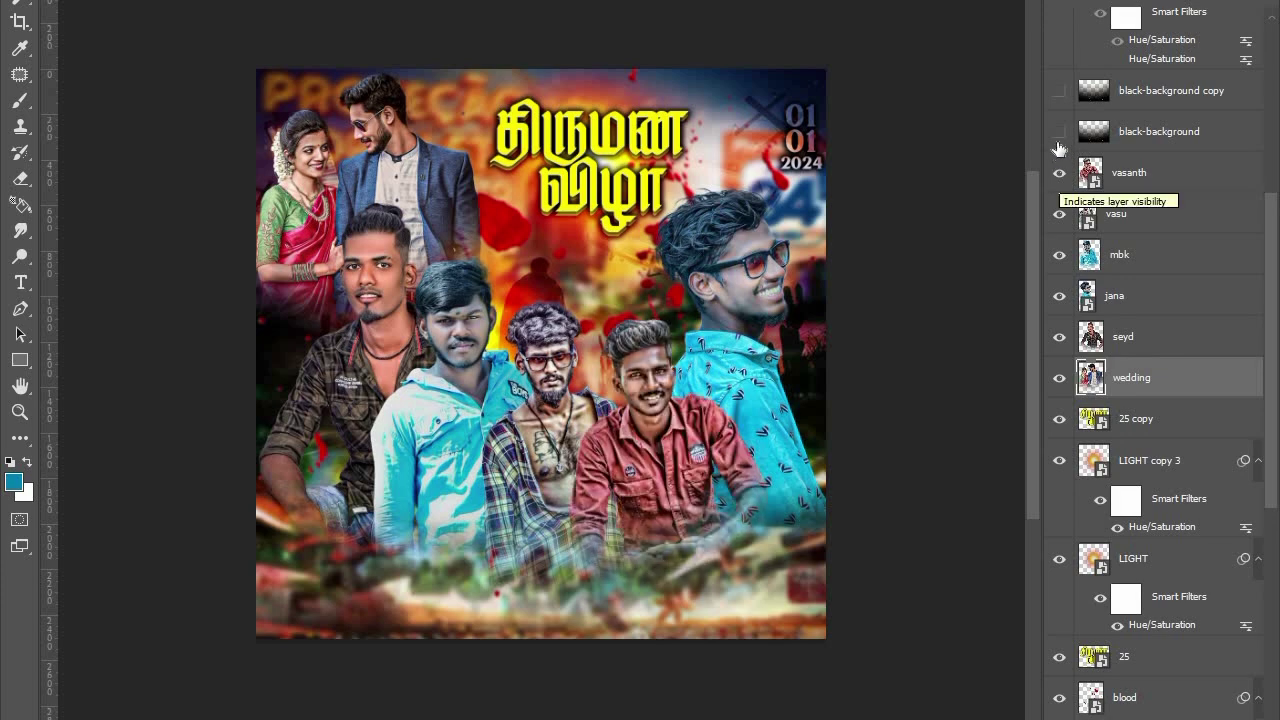
Add the fiery black-background base and its copy plus the LIGHT copy and LIGHT copy 2 lights
{"action": "left_click", "coordinate": [1059, 131]}
{"action": "left_click", "coordinate": [1059, 91]}
{"action": "scroll", "coordinate": [1080, 160], "scroll_direction": "up", "scroll_amount": 1}
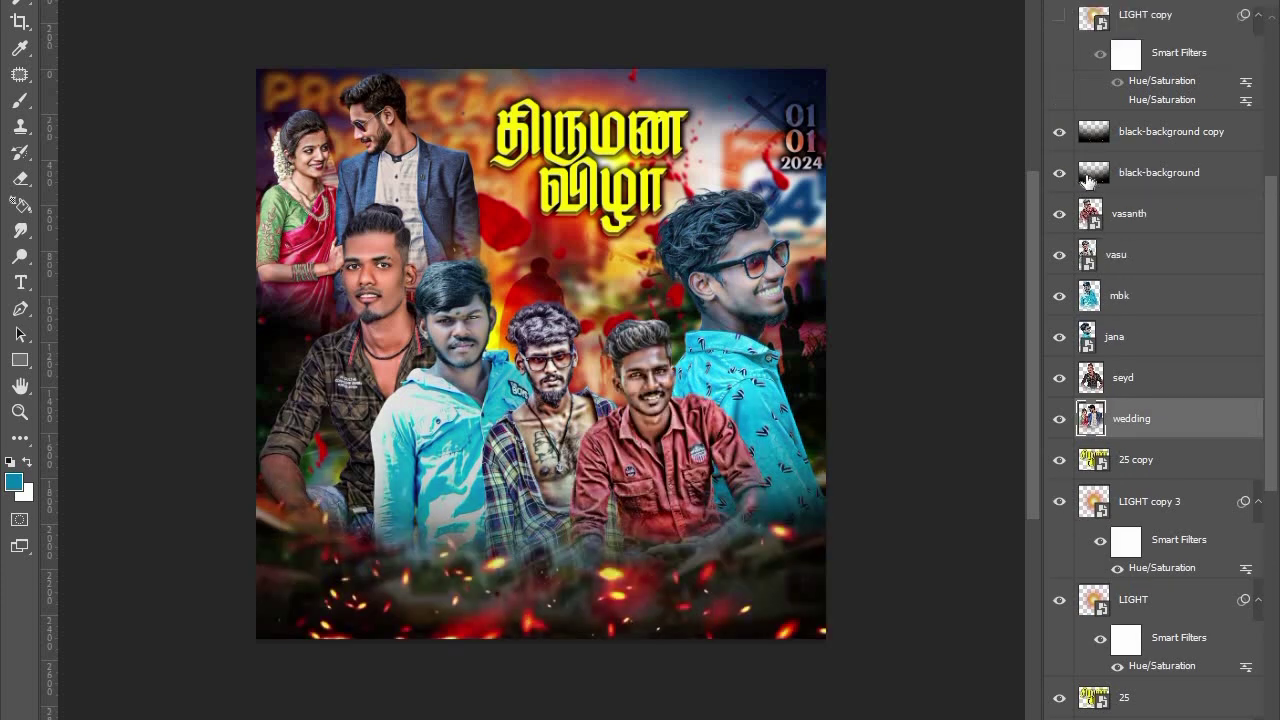
{"action": "scroll", "coordinate": [1065, 100], "scroll_direction": "up", "scroll_amount": 1}
{"action": "left_click", "coordinate": [1059, 56]}
{"action": "scroll", "coordinate": [1070, 148], "scroll_direction": "up", "scroll_amount": 1}
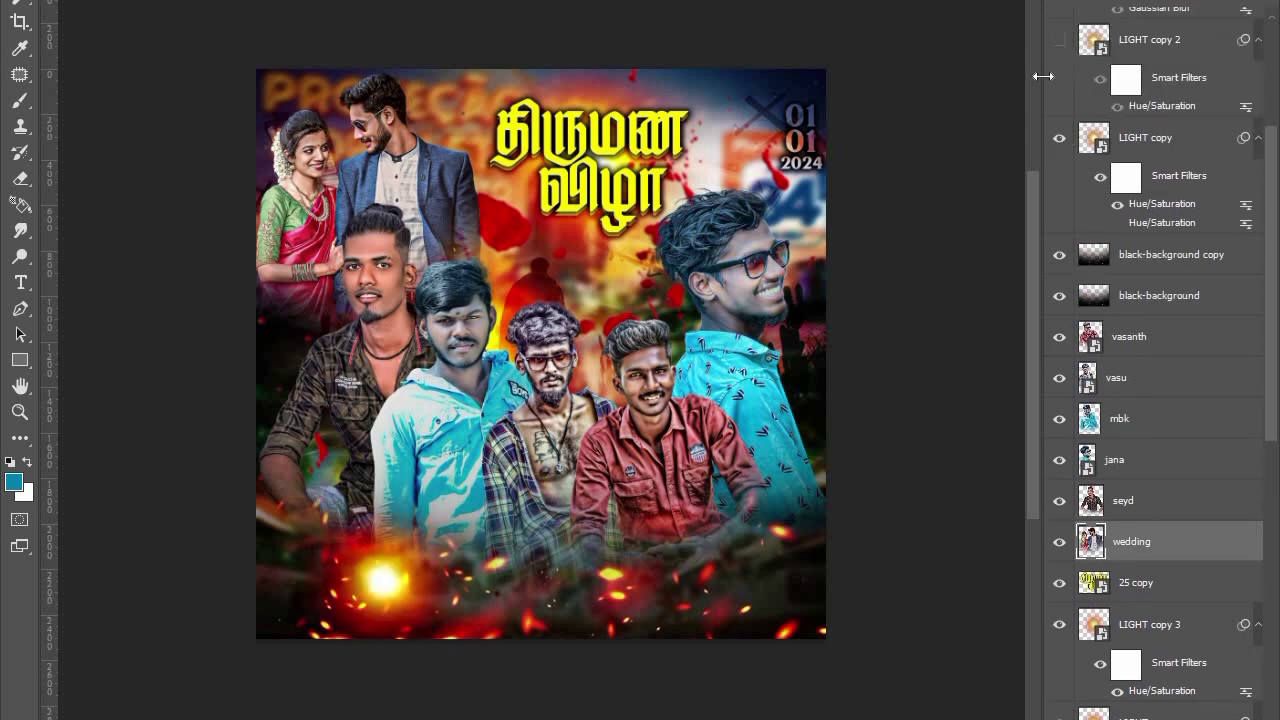
{"action": "left_click", "coordinate": [1059, 36]}
Show the 02 barbed wire and the 27 Tamil welcome text at the bottom
{"action": "scroll", "coordinate": [1063, 95], "scroll_direction": "up", "scroll_amount": 2}
{"action": "left_click", "coordinate": [1059, 64]}
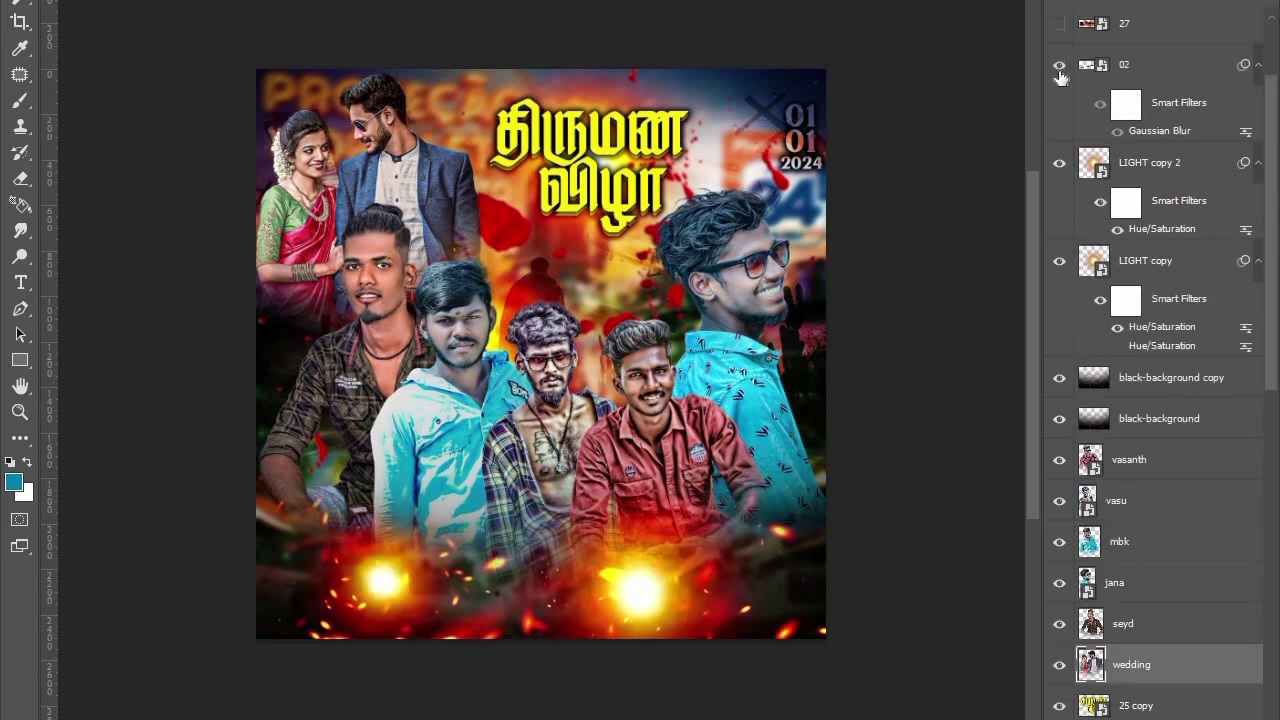
{"action": "scroll", "coordinate": [1060, 150], "scroll_direction": "up", "scroll_amount": 2}
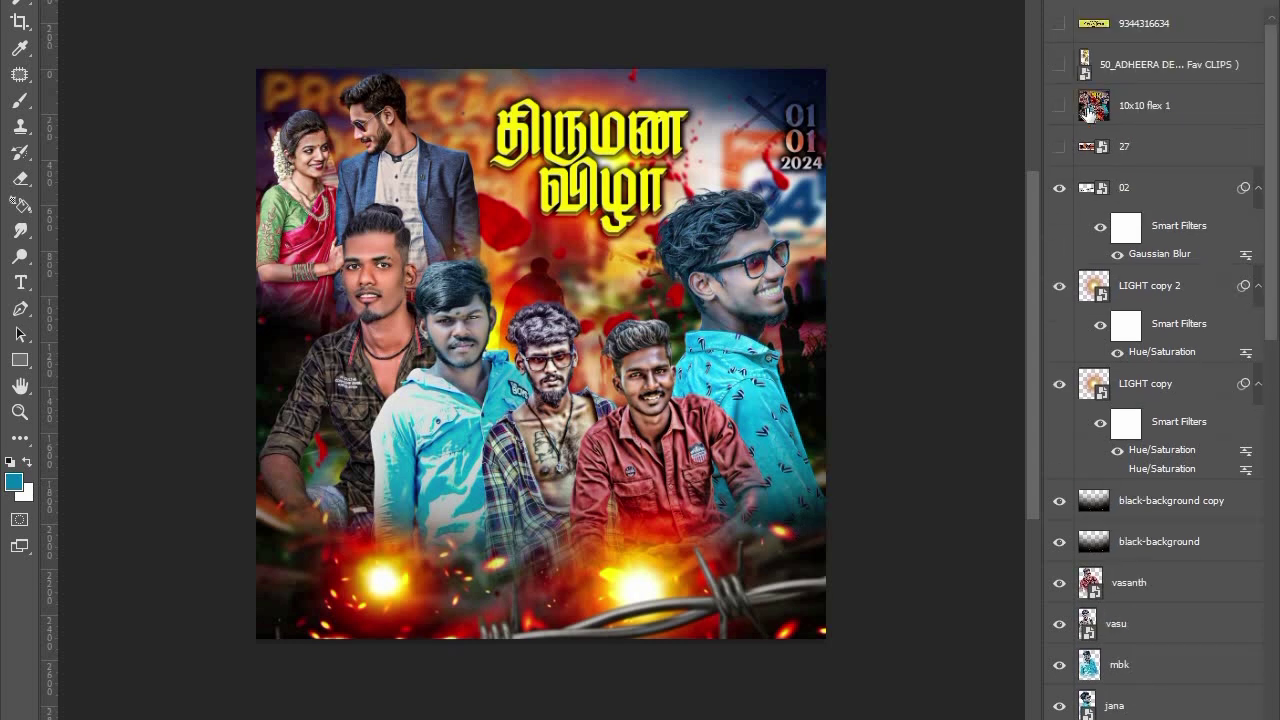
{"action": "left_click", "coordinate": [1050, 150]}
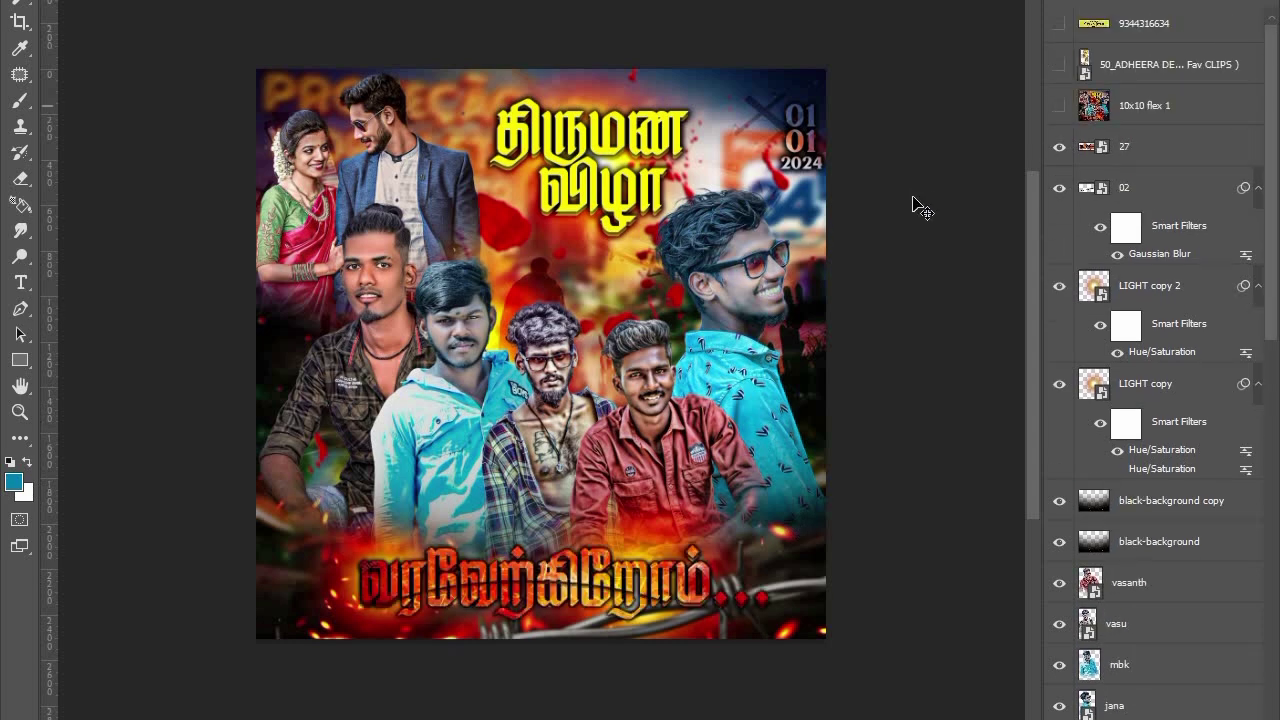
{"action": "left_click", "coordinate": [1059, 106]}
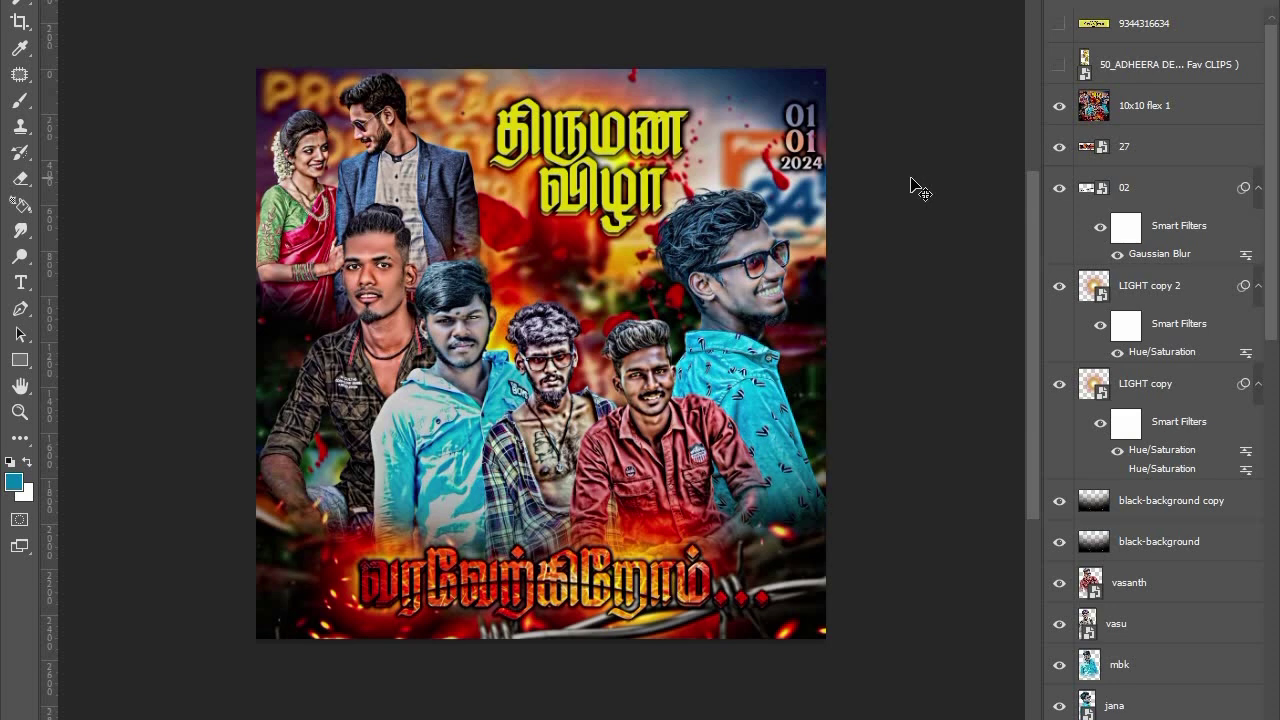
{"action": "scroll", "coordinate": [558, 248], "scroll_direction": "up", "scroll_amount": 1}
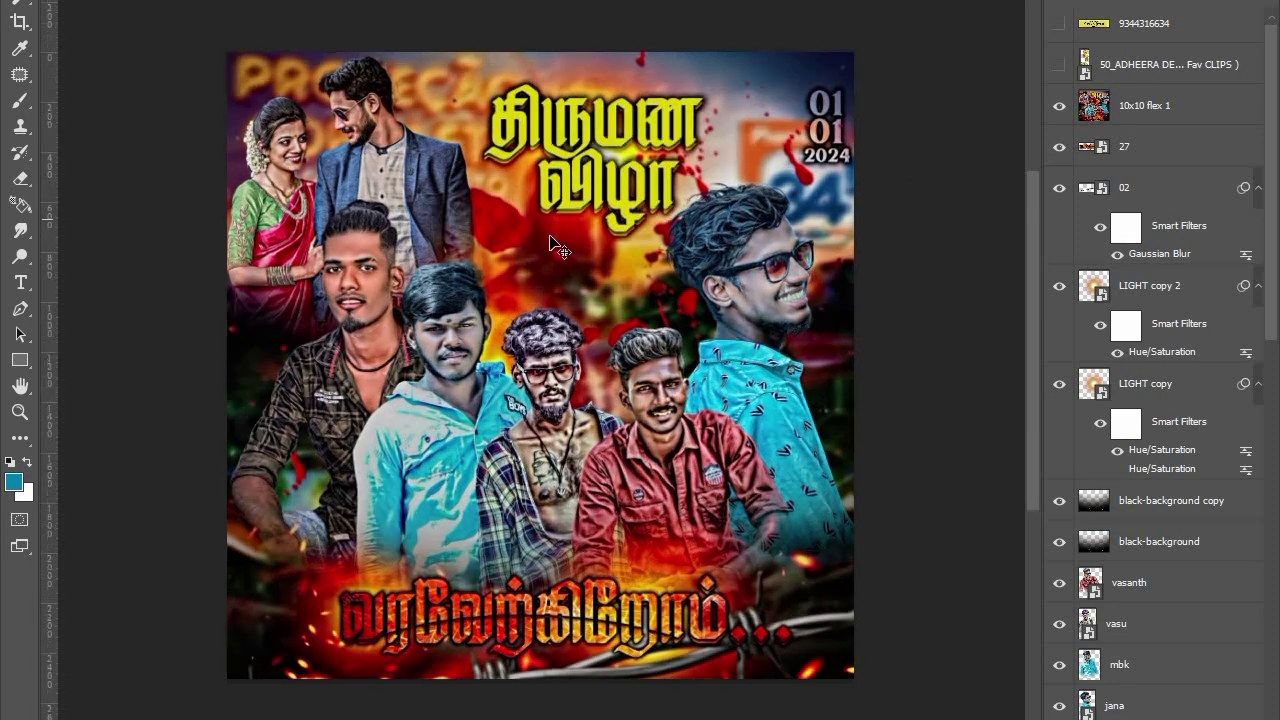
{"action": "scroll", "coordinate": [558, 248], "scroll_direction": "up", "scroll_amount": 1}
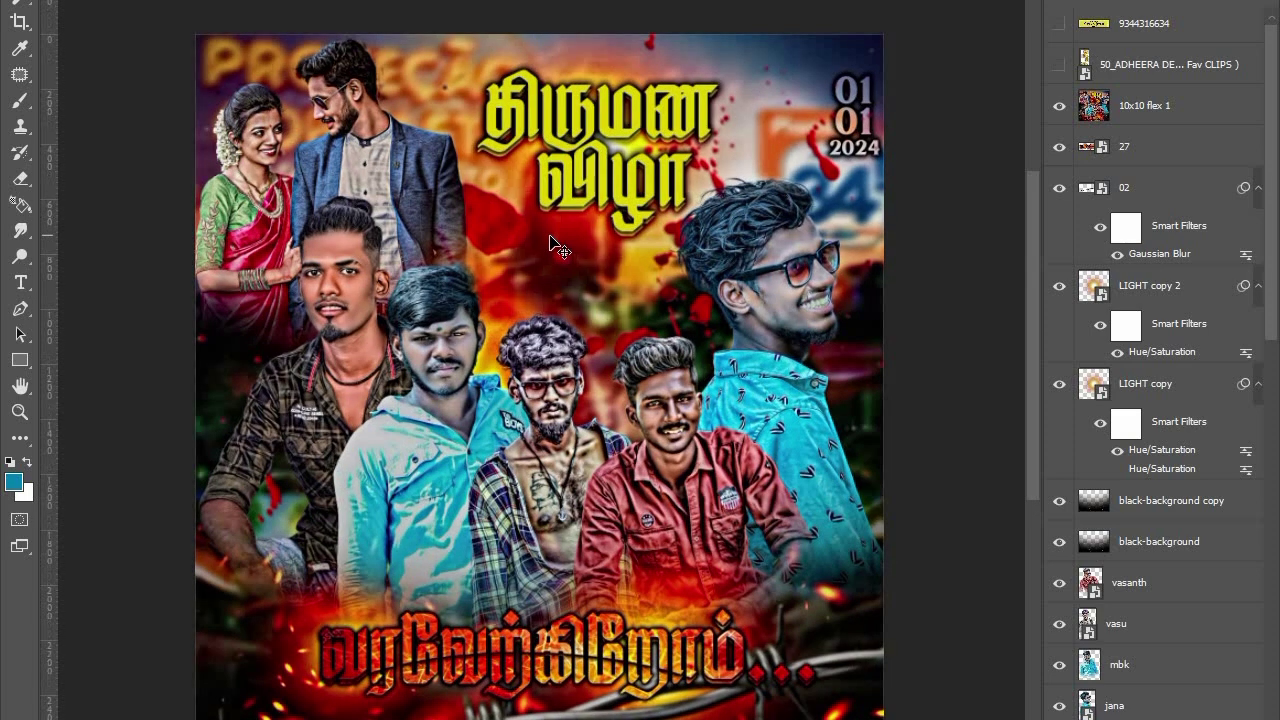
{"action": "scroll", "coordinate": [558, 248], "scroll_direction": "down", "scroll_amount": 1}
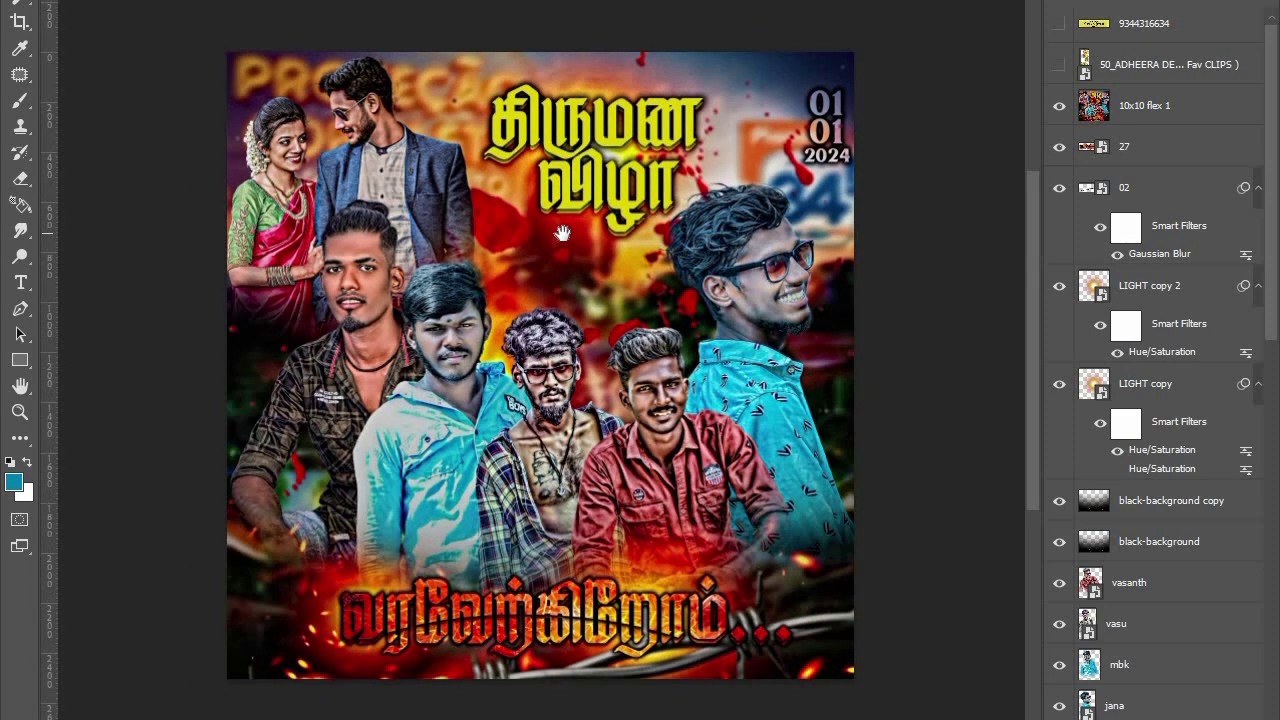
{"action": "scroll", "coordinate": [575, 245], "scroll_direction": "left", "scroll_amount": 1}
{"action": "scroll", "coordinate": [580, 245], "scroll_direction": "up", "scroll_amount": 1}
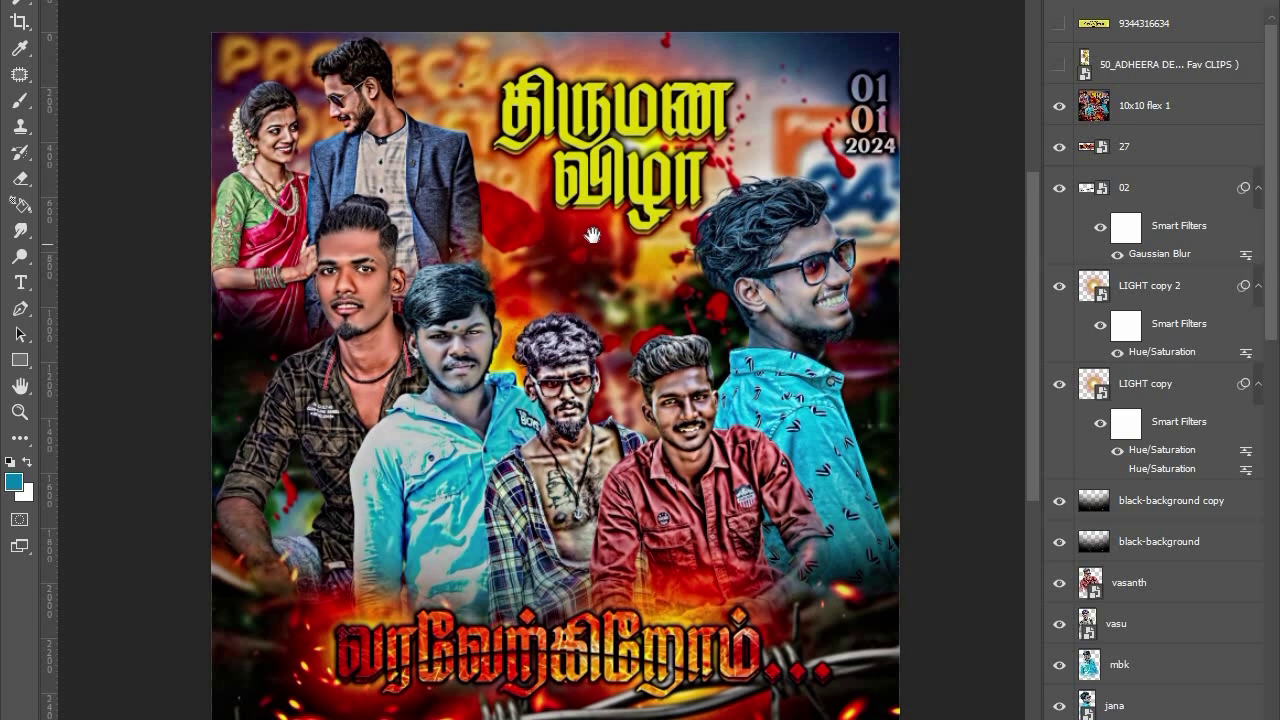
{"action": "left_click_drag", "start_coordinate": [593, 241], "coordinate": [593, 231]}
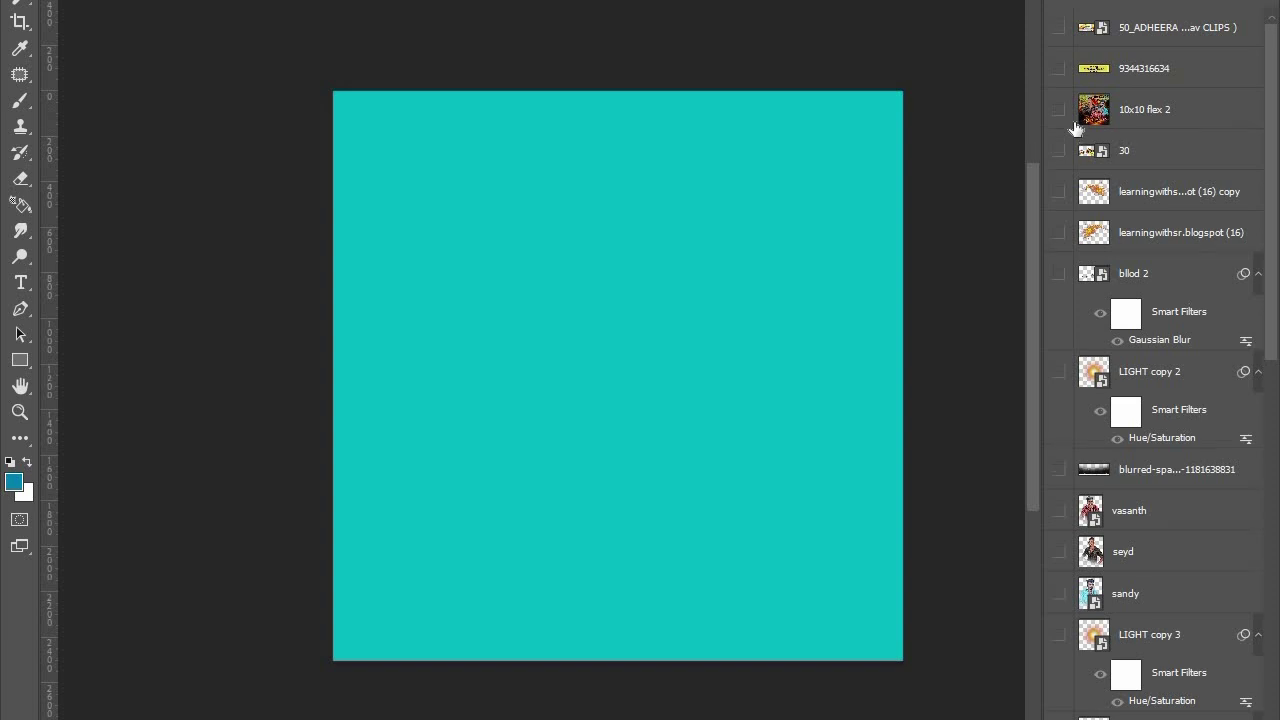
Show the a8ade1b42d background, fiery lower image and scenery layers including the jeep-and-waterfall scene
{"action": "scroll", "coordinate": [1075, 140], "scroll_direction": "down", "scroll_amount": 3}
{"action": "scroll", "coordinate": [1078, 160], "scroll_direction": "down", "scroll_amount": 3}
{"action": "scroll", "coordinate": [1082, 190], "scroll_direction": "down", "scroll_amount": 3}
{"action": "scroll", "coordinate": [1085, 200], "scroll_direction": "down", "scroll_amount": 3}
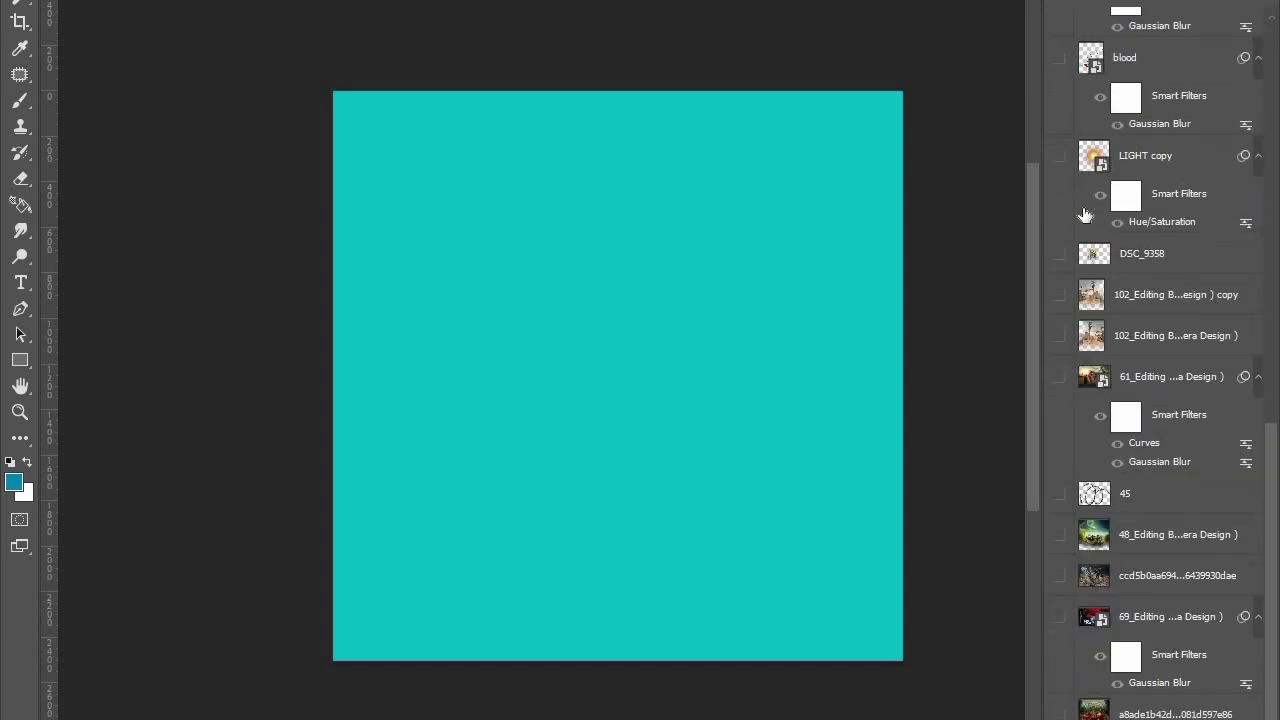
{"action": "left_click", "coordinate": [1059, 714]}
{"action": "left_click", "coordinate": [1059, 616]}
{"action": "left_click", "coordinate": [1059, 575]}
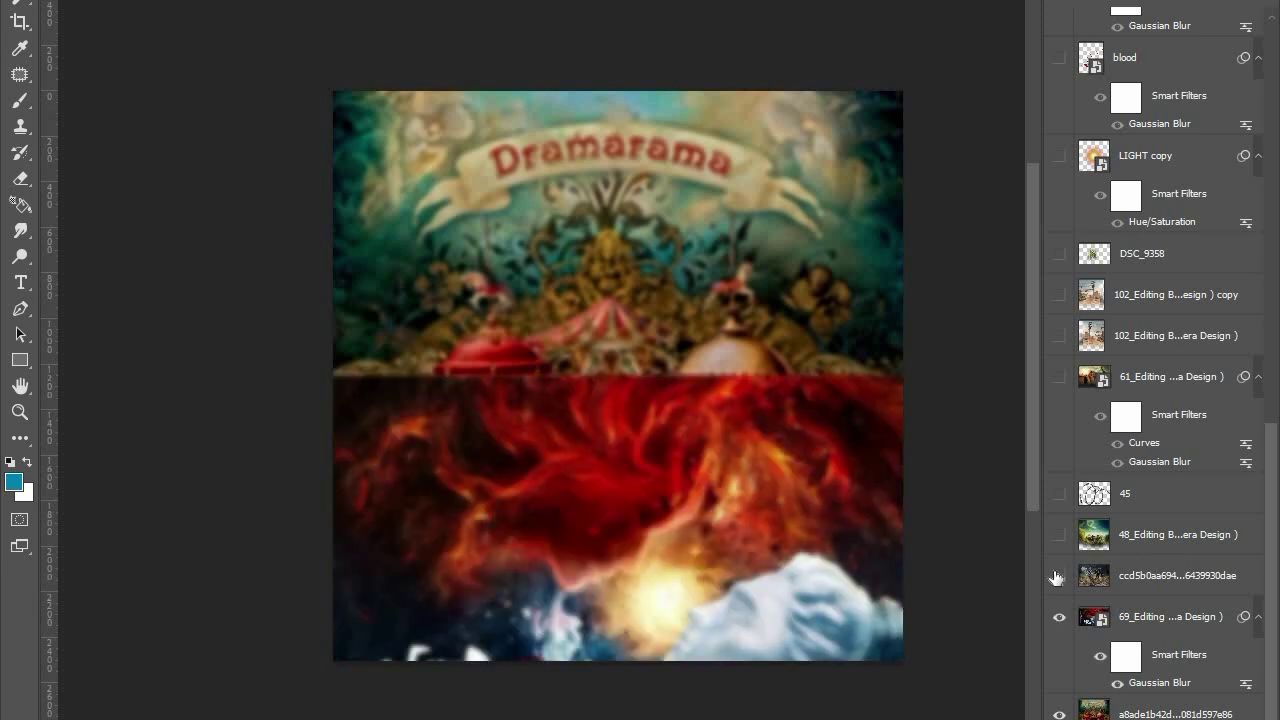
{"action": "left_click", "coordinate": [1059, 534]}
Add layer 45 barbed wire, town imagery and copy, DSC_9358 deity, LIGHT copy and blood splatters
{"action": "left_click", "coordinate": [1059, 493]}
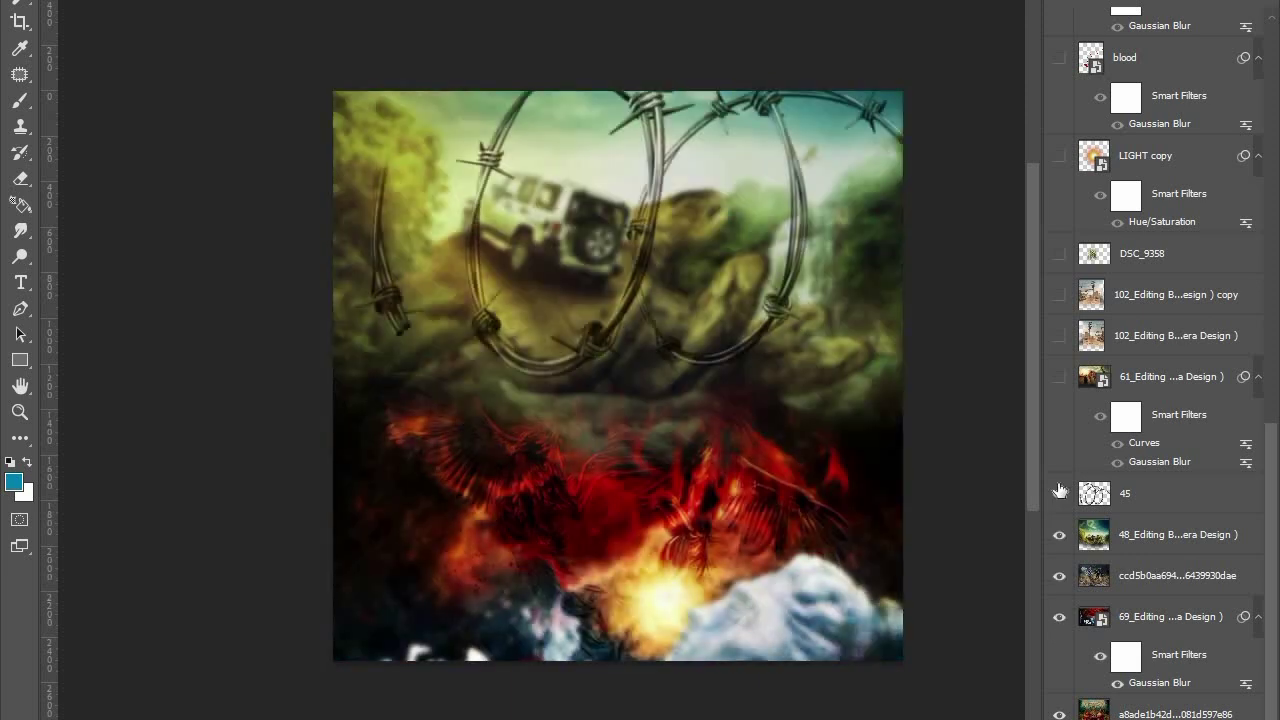
{"action": "left_click", "coordinate": [1059, 376]}
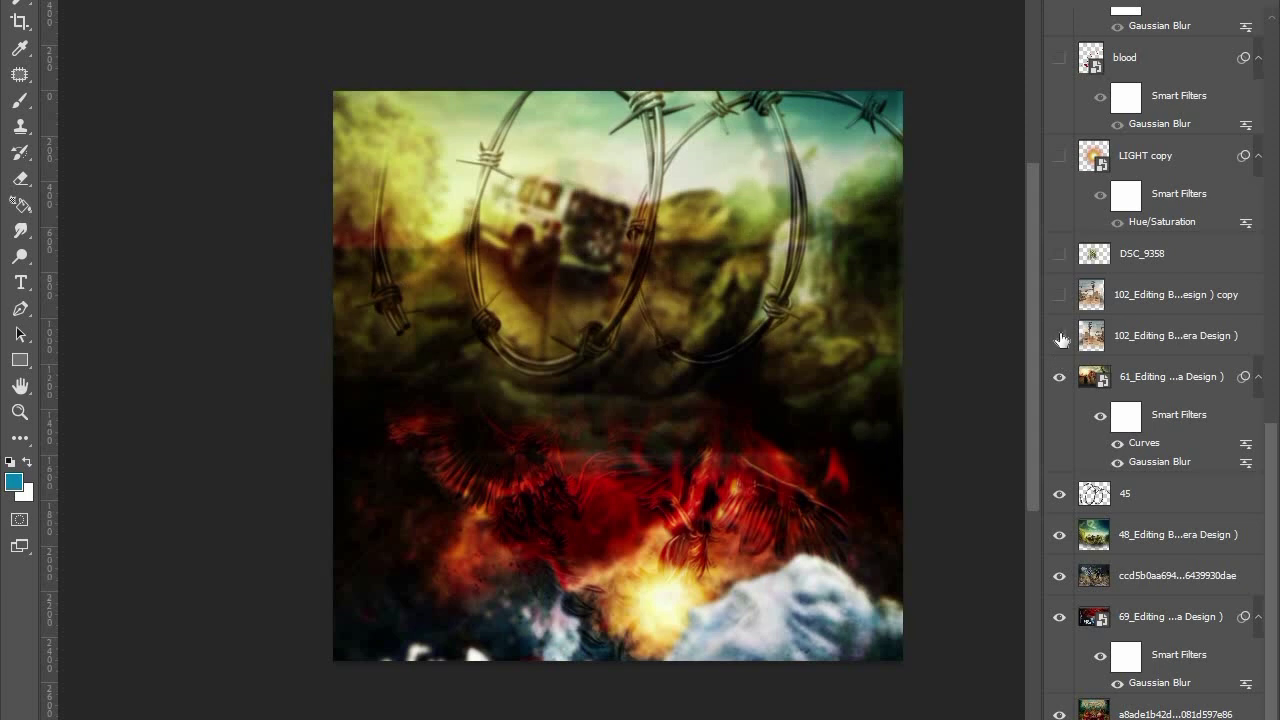
{"action": "left_click", "coordinate": [1059, 335]}
{"action": "left_click", "coordinate": [1059, 294]}
{"action": "left_click", "coordinate": [1059, 253]}
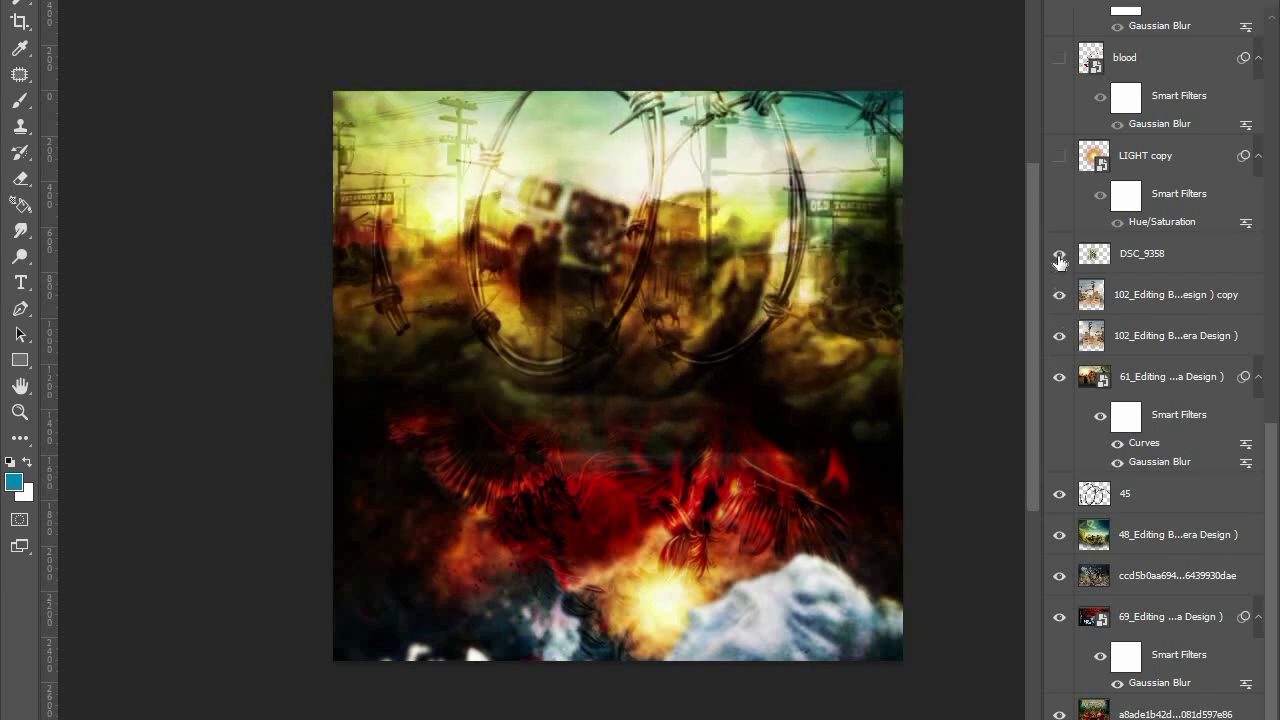
{"action": "left_click", "coordinate": [1059, 155]}
{"action": "scroll", "coordinate": [1058, 140], "scroll_direction": "up", "scroll_amount": 1}
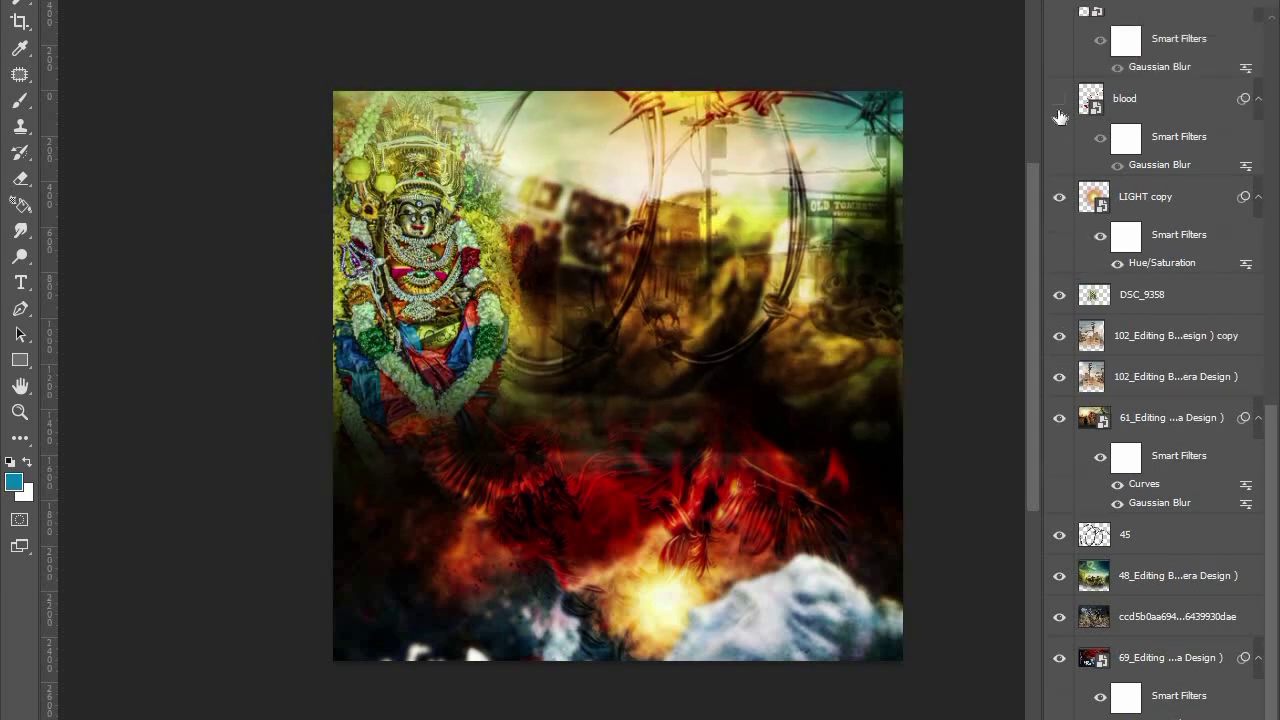
{"action": "left_click", "coordinate": [1059, 100]}
Show the second blood splatter, the Tamil title artwork, and the LIGHT and LIGHT copy 3 glows
{"action": "scroll", "coordinate": [1060, 200], "scroll_direction": "up", "scroll_amount": 1}
{"action": "scroll", "coordinate": [1063, 206], "scroll_direction": "up", "scroll_amount": 2}
{"action": "scroll", "coordinate": [1063, 206], "scroll_direction": "up", "scroll_amount": 1}
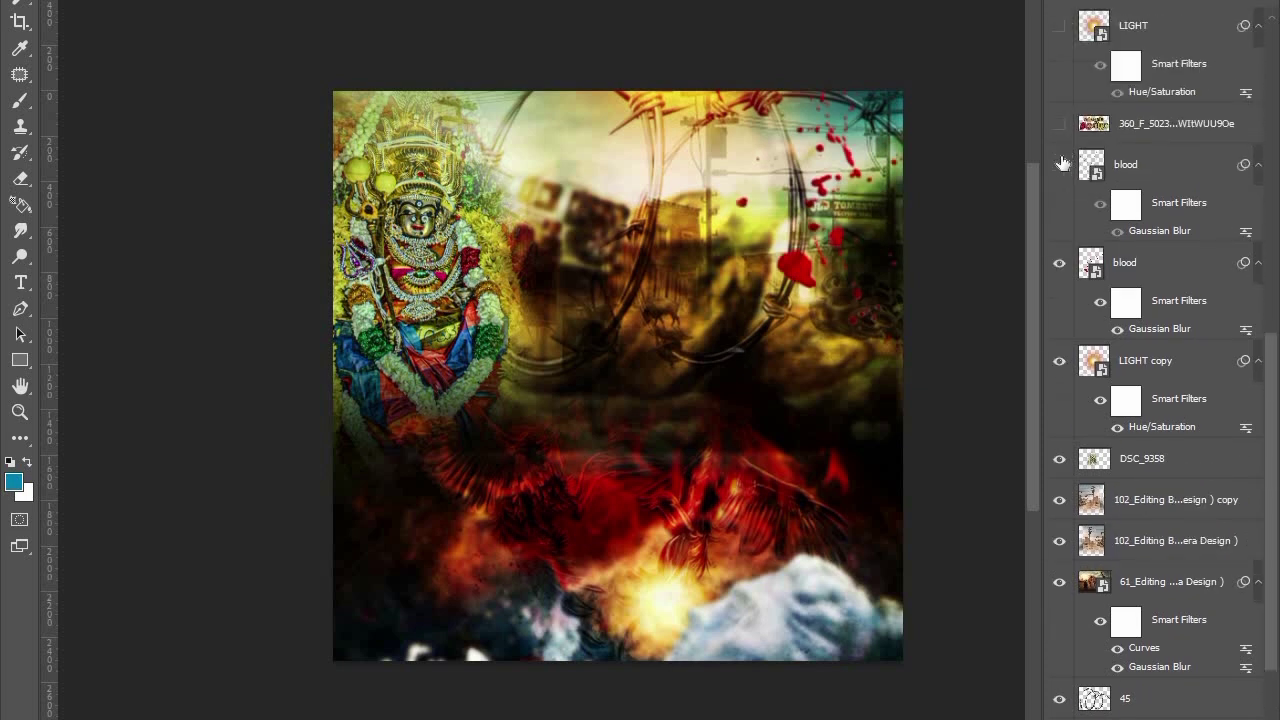
{"action": "left_click", "coordinate": [1059, 164]}
{"action": "left_click", "coordinate": [1059, 123]}
{"action": "scroll", "coordinate": [1063, 160], "scroll_direction": "up", "scroll_amount": 2}
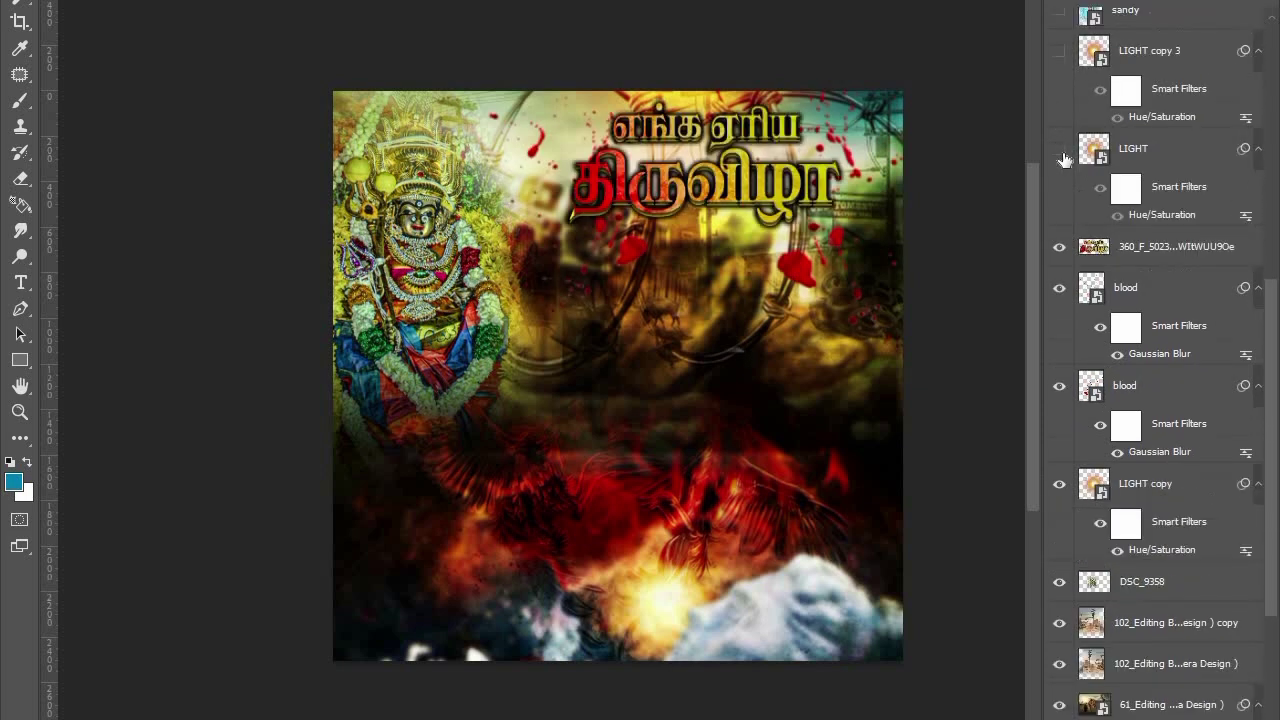
{"action": "left_click", "coordinate": [1059, 150]}
{"action": "scroll", "coordinate": [1062, 165], "scroll_direction": "up", "scroll_amount": 2}
{"action": "left_click", "coordinate": [1059, 173]}
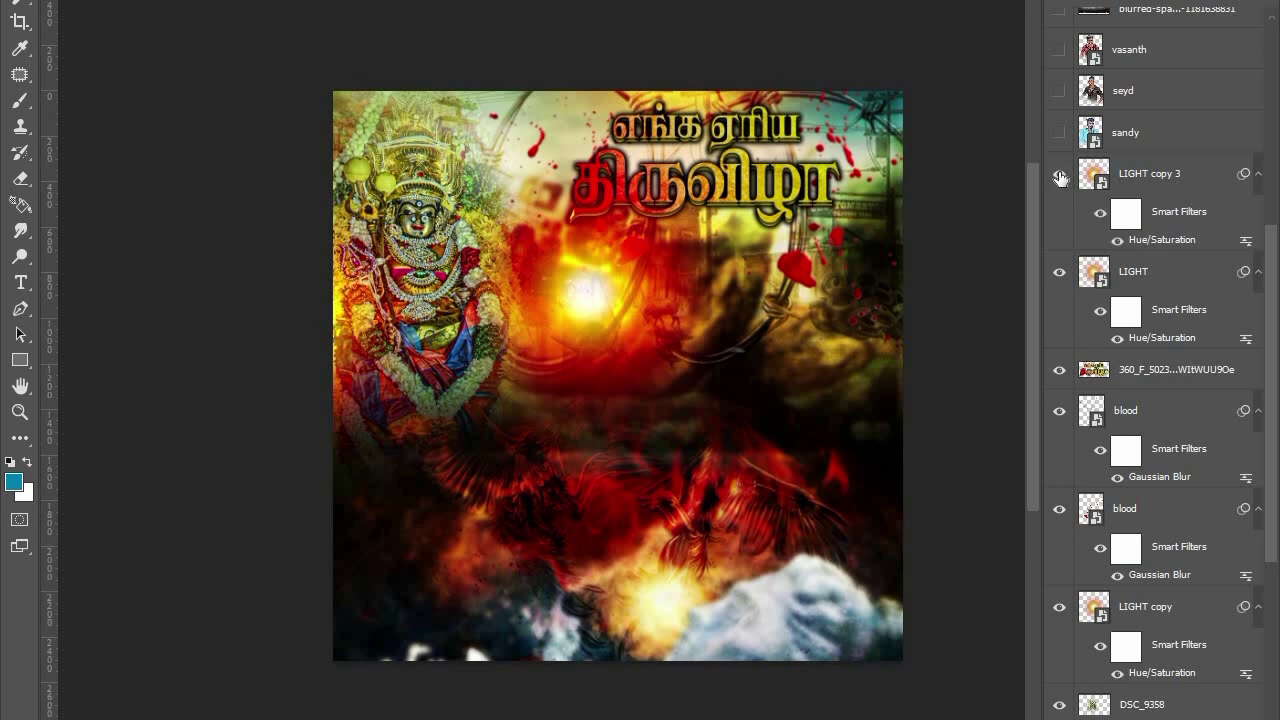
Add the three men in light blue, red and checked shirts
{"action": "left_click", "coordinate": [1059, 132]}
{"action": "scroll", "coordinate": [1052, 195], "scroll_direction": "up", "scroll_amount": 2}
{"action": "scroll", "coordinate": [1050, 201], "scroll_direction": "up", "scroll_amount": 1}
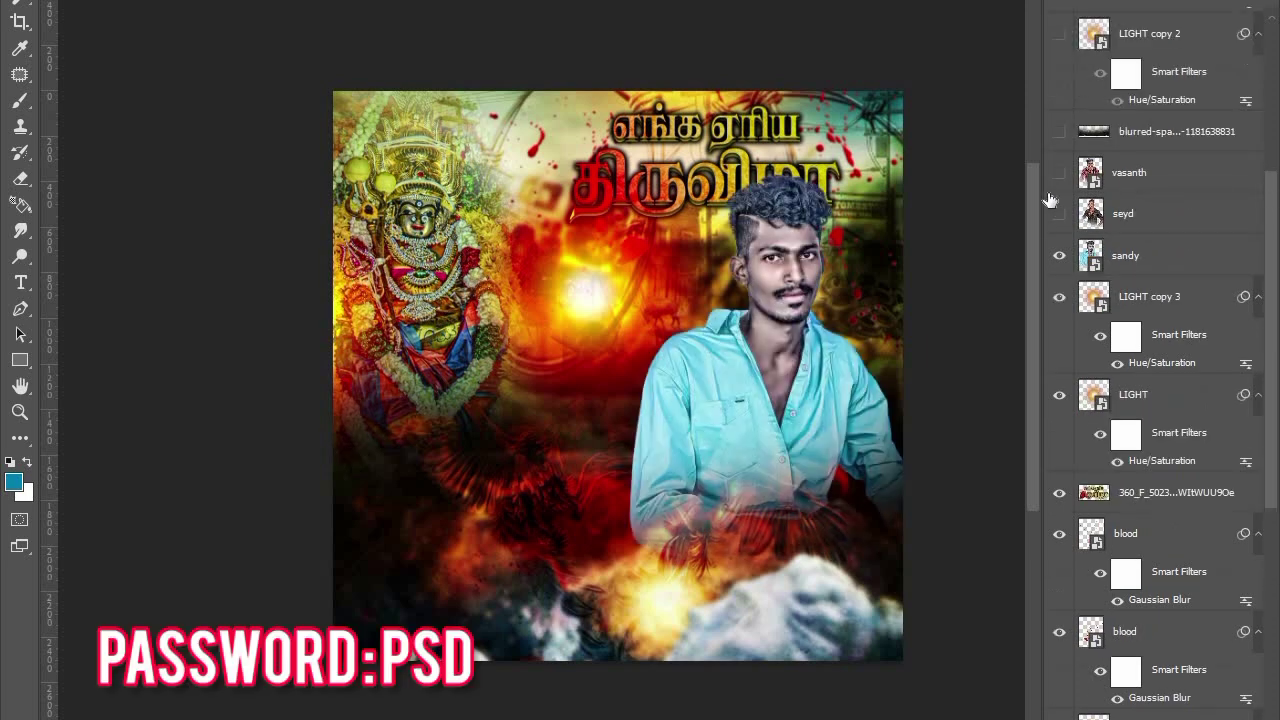
{"action": "left_click", "coordinate": [1059, 213]}
{"action": "left_click", "coordinate": [1059, 173]}
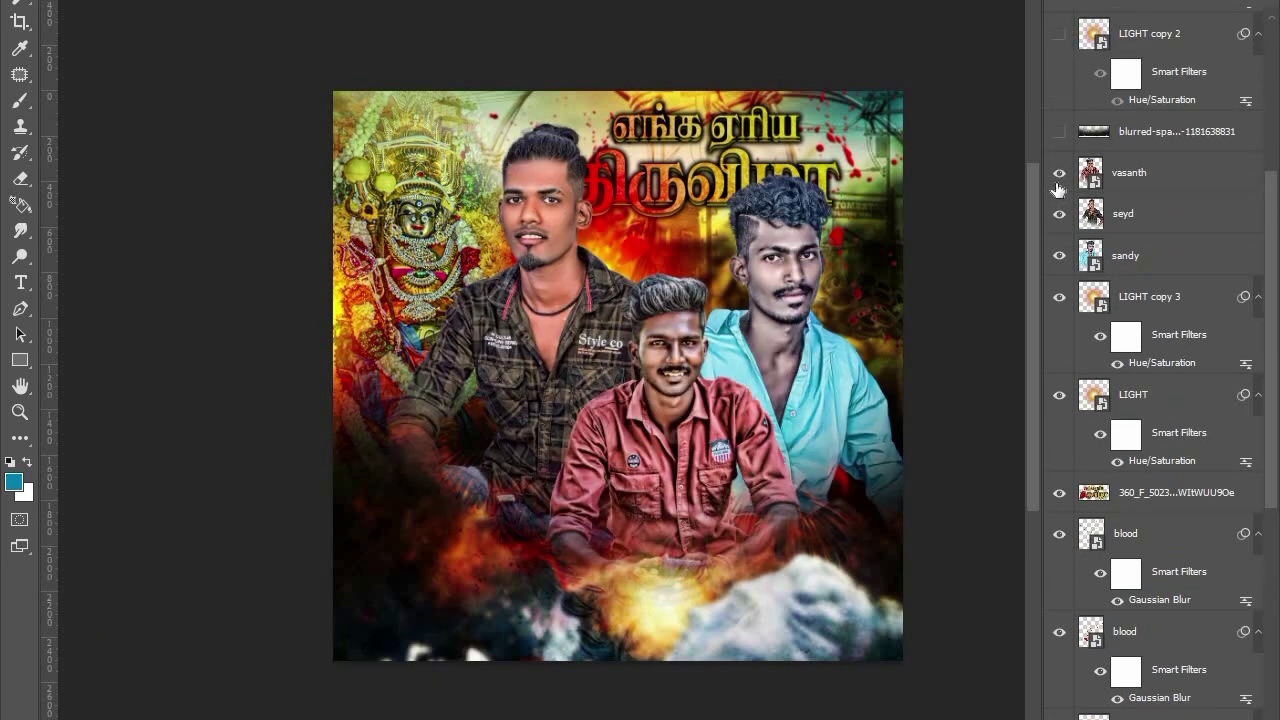
Add bottom sparks, LIGHT copy 2 glow, bllod 2 blood splashes and two bottom flame layers
{"action": "scroll", "coordinate": [1058, 190], "scroll_direction": "up", "scroll_amount": 2}
{"action": "left_click", "coordinate": [1059, 213]}
{"action": "left_click", "coordinate": [1059, 116]}
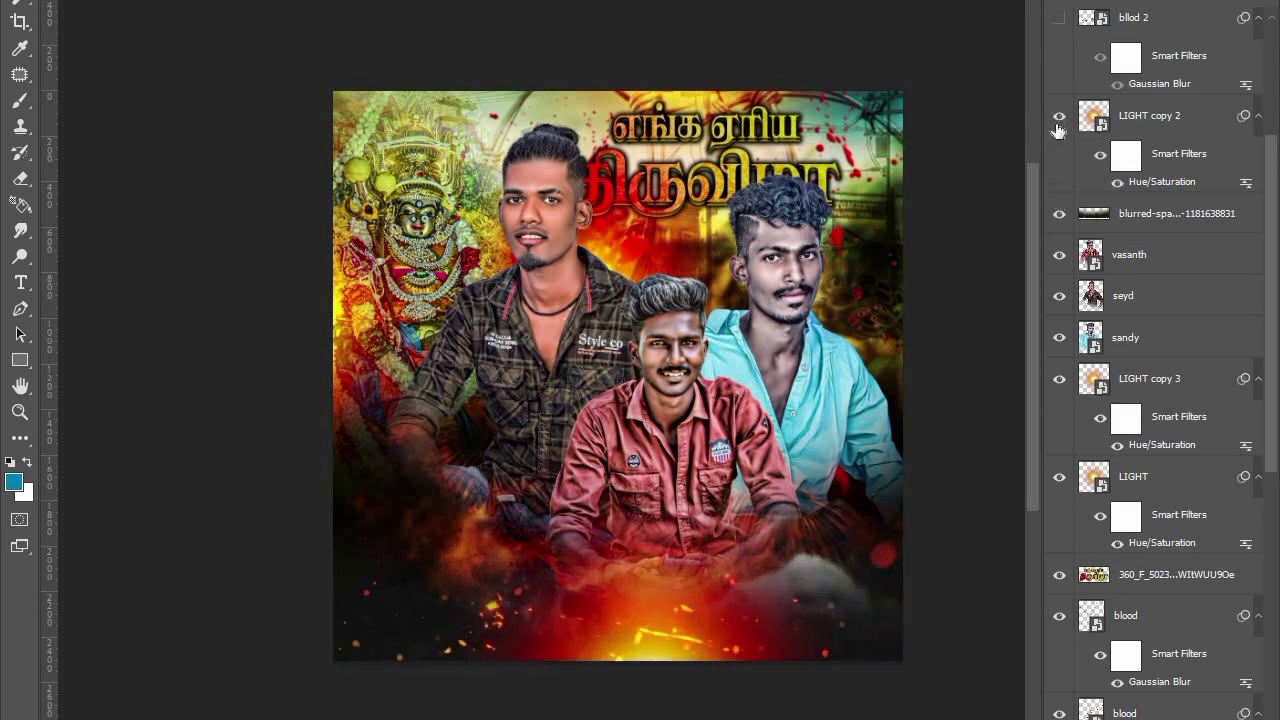
{"action": "scroll", "coordinate": [1058, 125], "scroll_direction": "up", "scroll_amount": 2}
{"action": "left_click", "coordinate": [1059, 99]}
{"action": "scroll", "coordinate": [1058, 128], "scroll_direction": "up", "scroll_amount": 3}
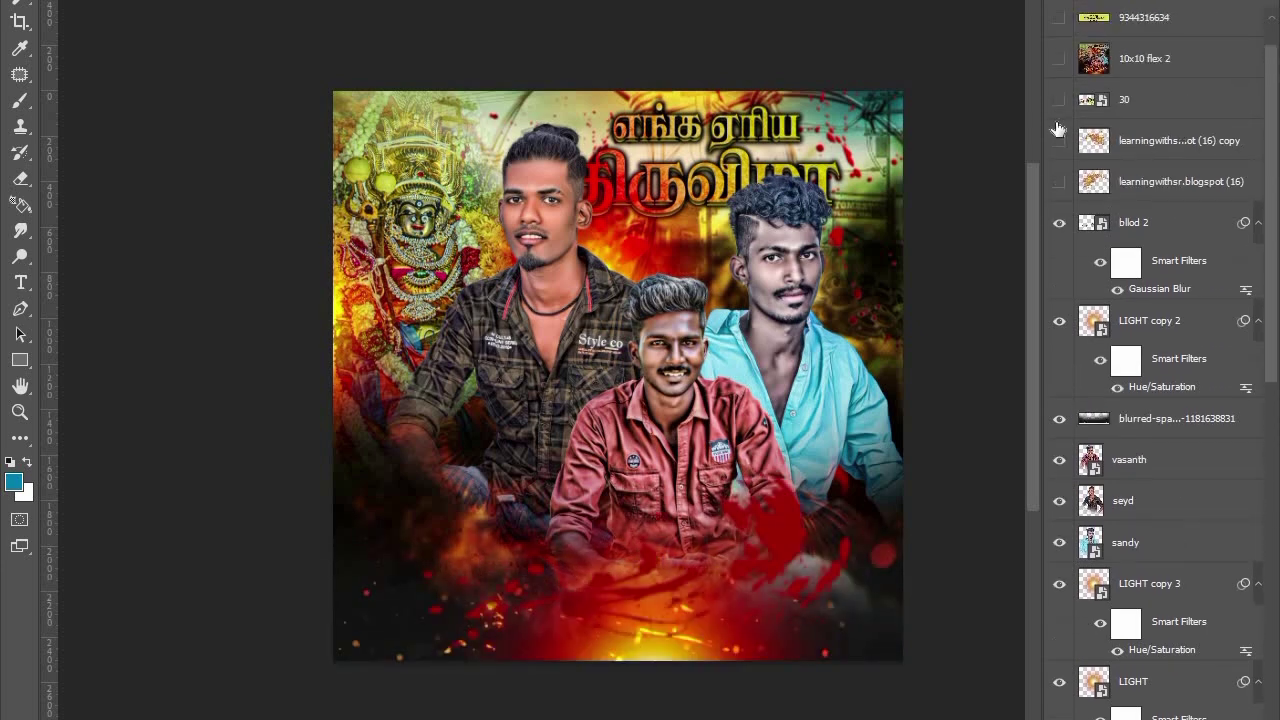
{"action": "left_click", "coordinate": [1059, 140]}
{"action": "left_click", "coordinate": [1058, 180]}
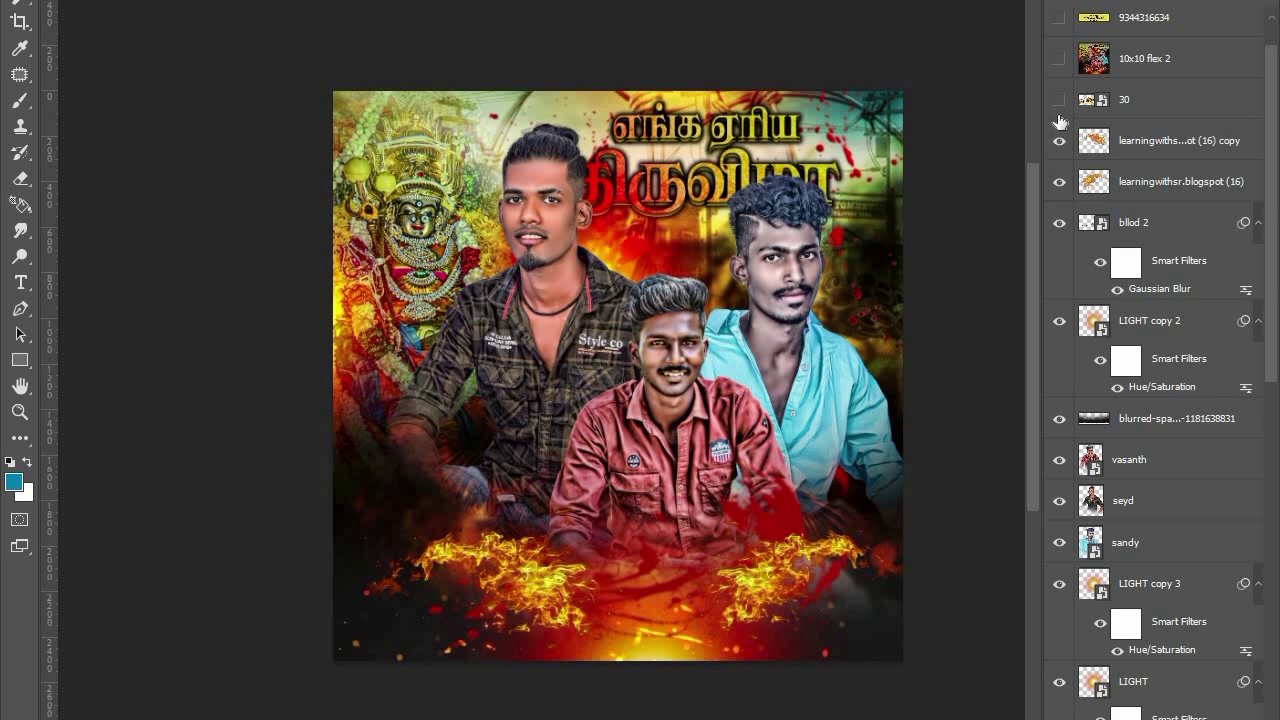
Show the layer 30 Tamil slogan, 10x10 flex 2 contrast overlay and bottom-left studio logo
{"action": "left_click", "coordinate": [1059, 99]}
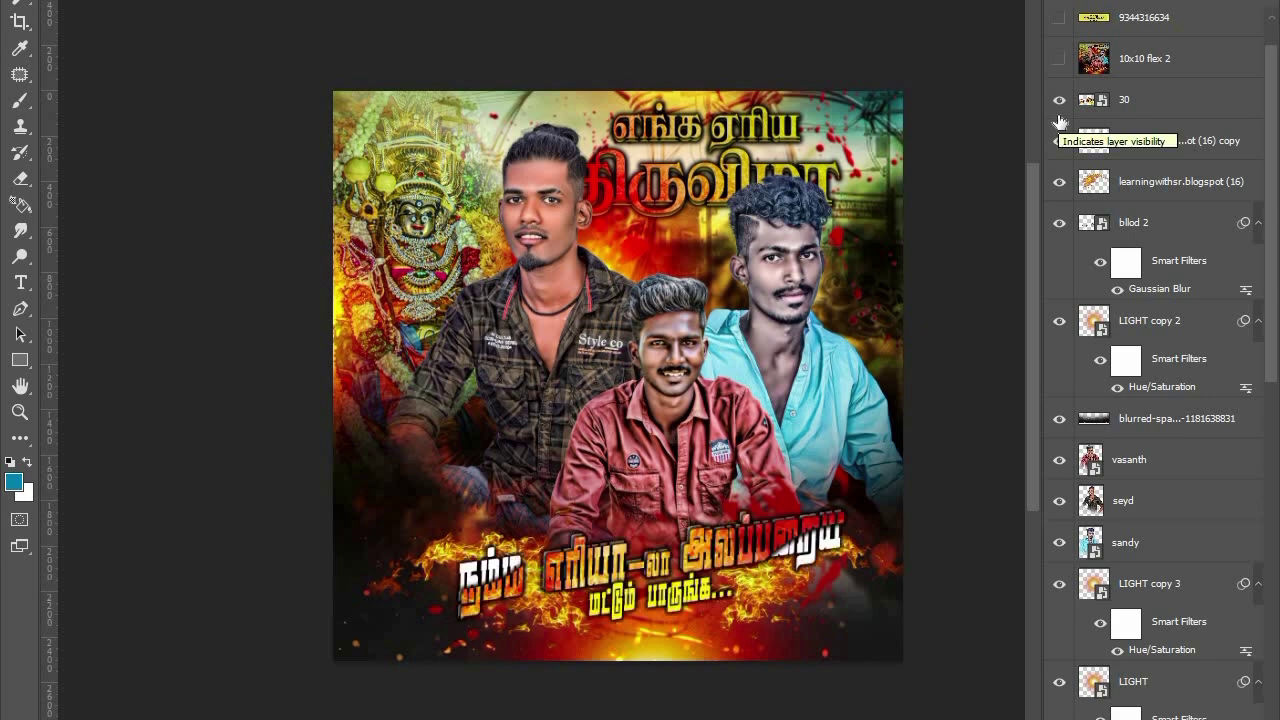
{"action": "scroll", "coordinate": [1059, 123], "scroll_direction": "up", "scroll_amount": 1}
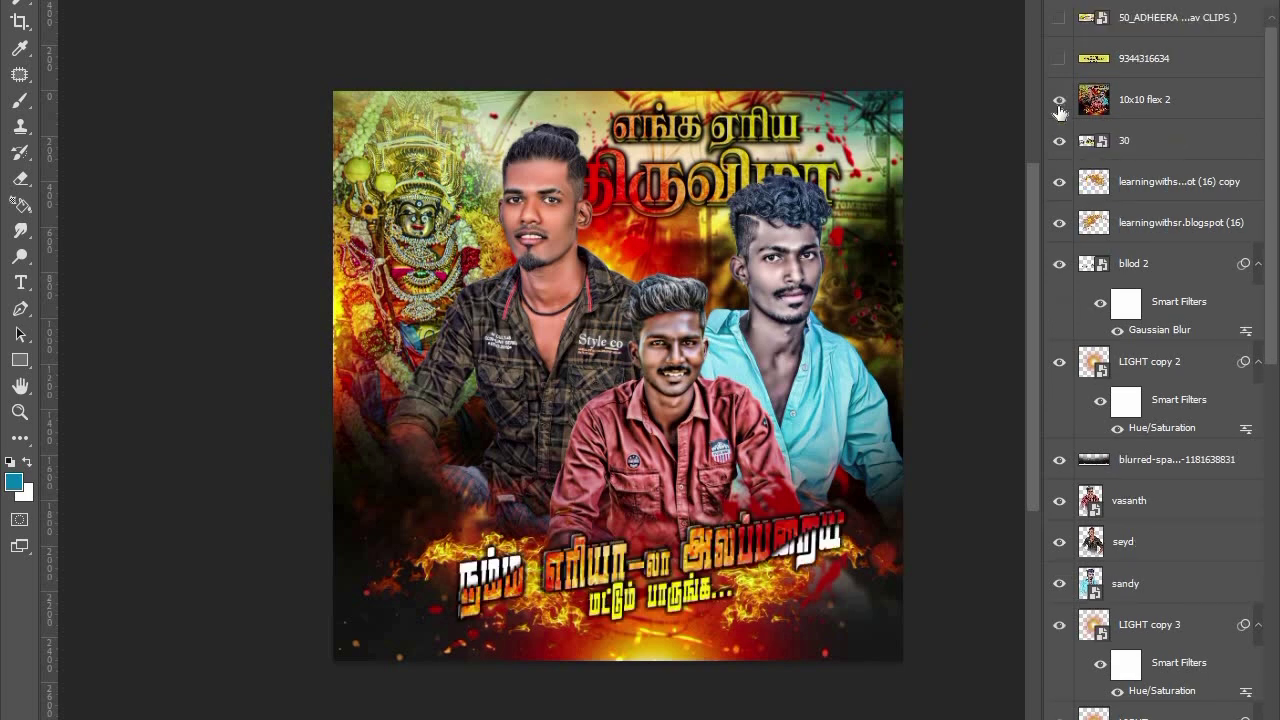
{"action": "left_click", "coordinate": [1059, 101]}
{"action": "scroll", "coordinate": [1059, 110], "scroll_direction": "up", "scroll_amount": 1}
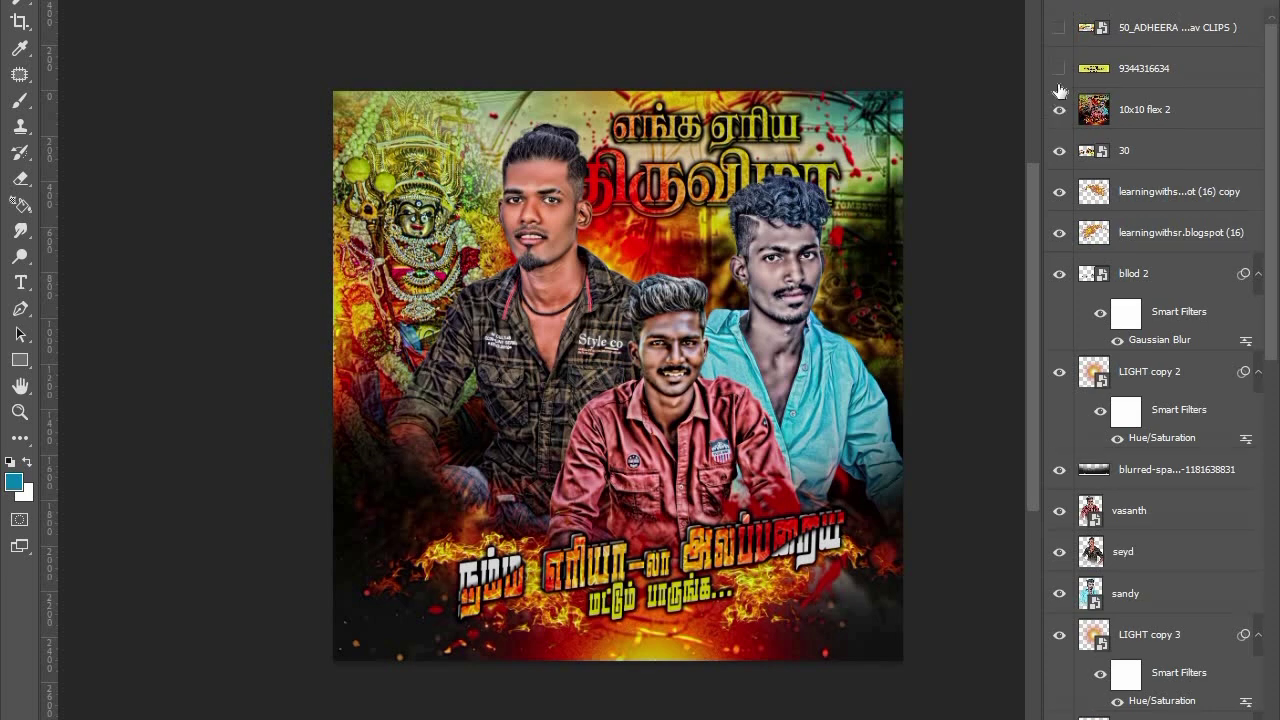
{"action": "left_click", "coordinate": [1059, 27]}
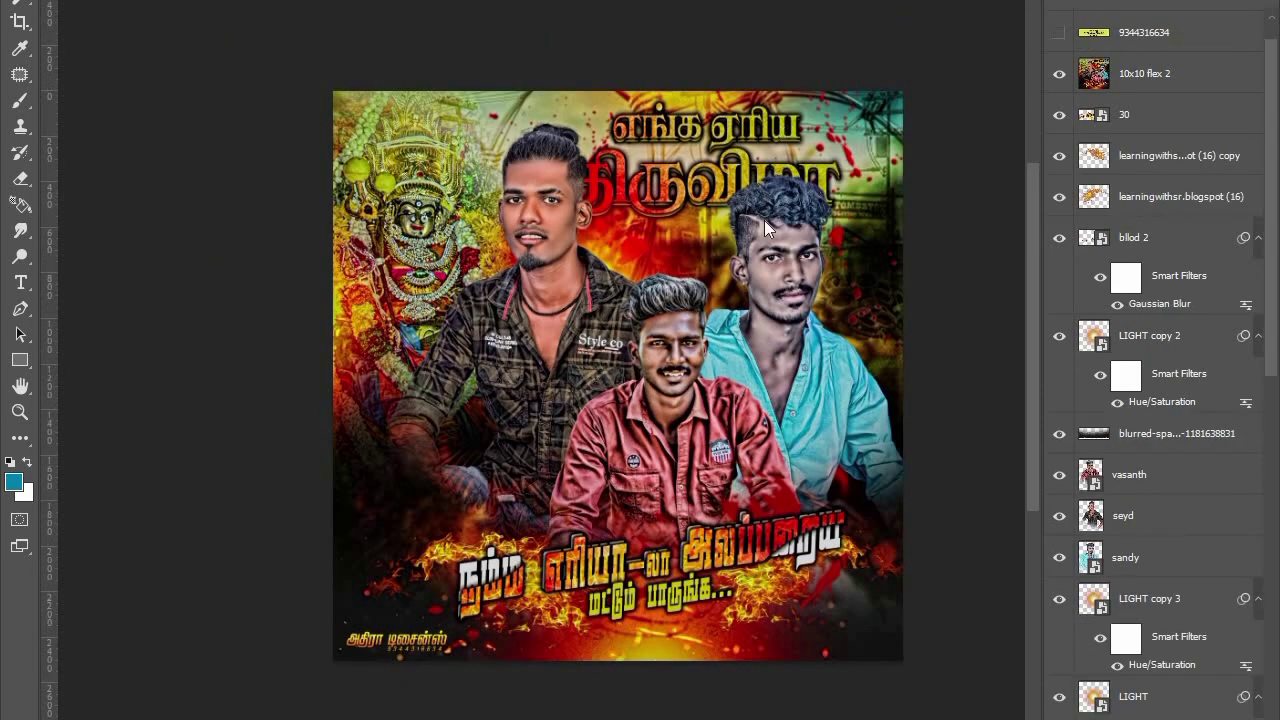
{"action": "scroll", "coordinate": [772, 230], "scroll_direction": "up", "scroll_amount": 1}
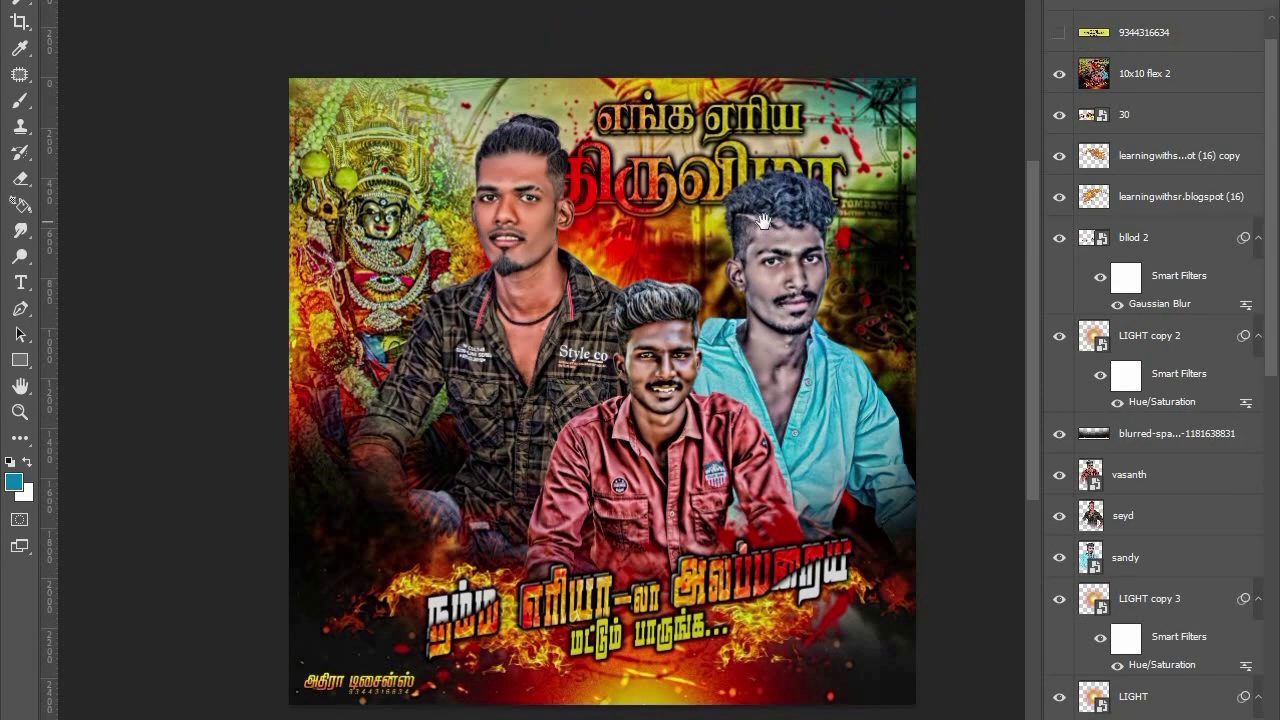
{"action": "left_click_drag", "start_coordinate": [772, 230], "coordinate": [732, 197]}
{"action": "scroll", "coordinate": [722, 184], "scroll_direction": "up", "scroll_amount": 1}
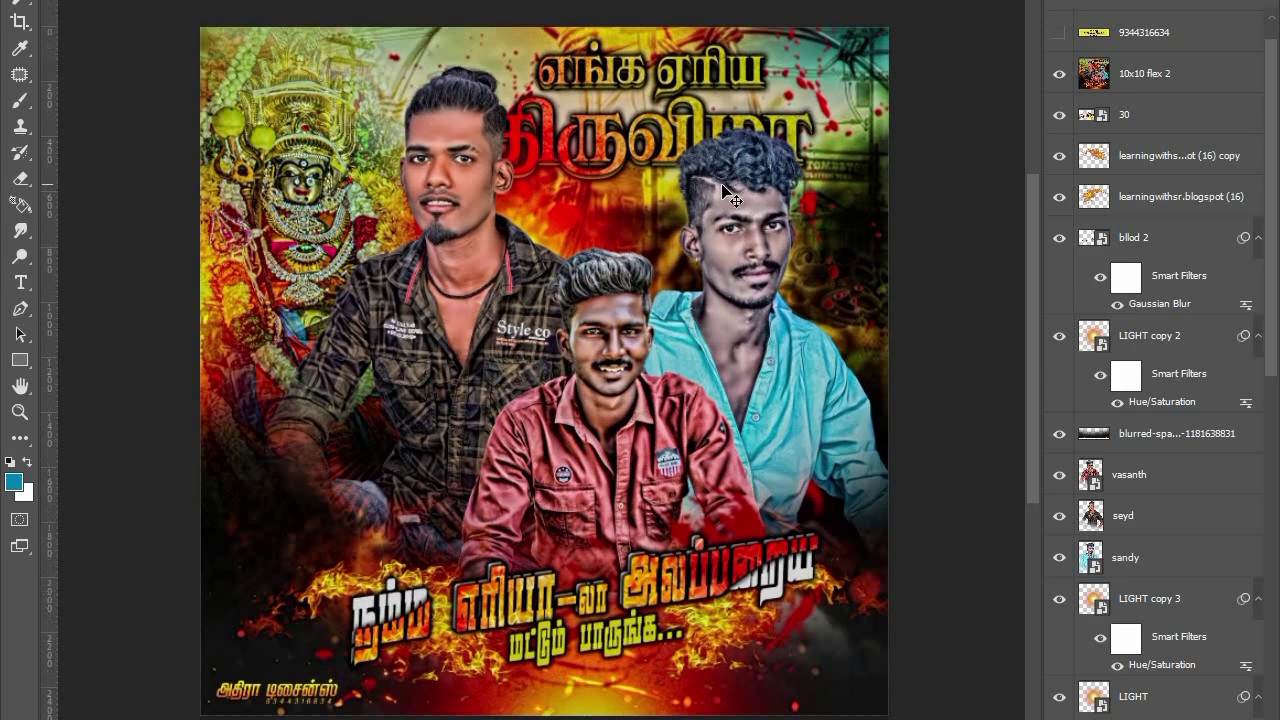